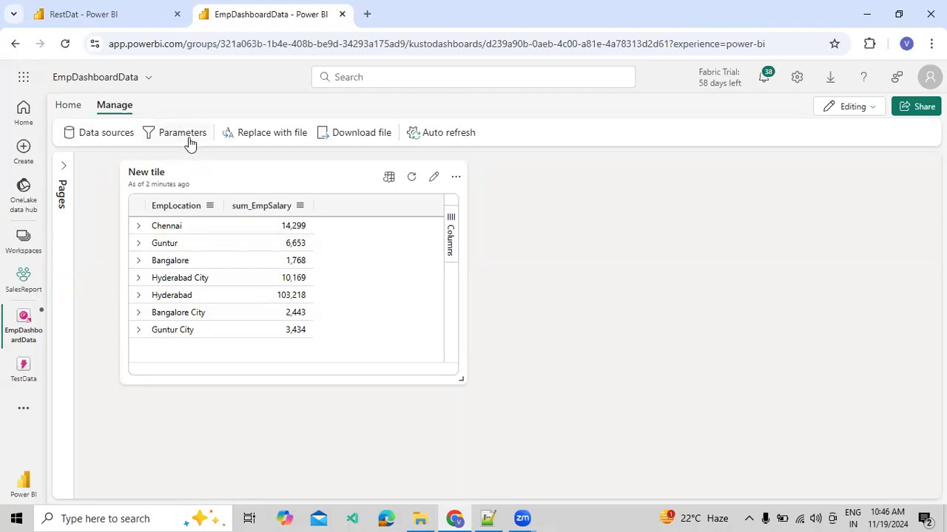
Step: Open the dashboard's list of data sources for a look and close it again
{"action": "left_click", "coordinate": [67, 106]}
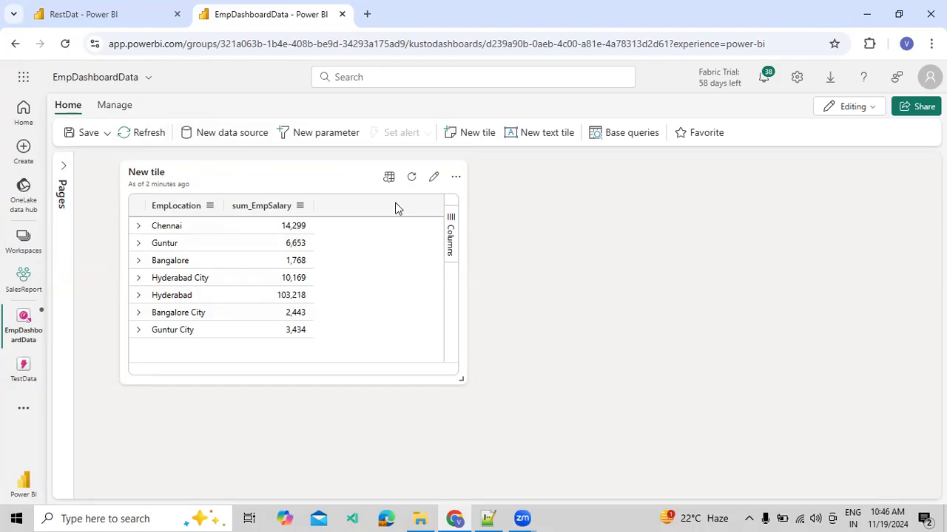
{"action": "left_click", "coordinate": [215, 139]}
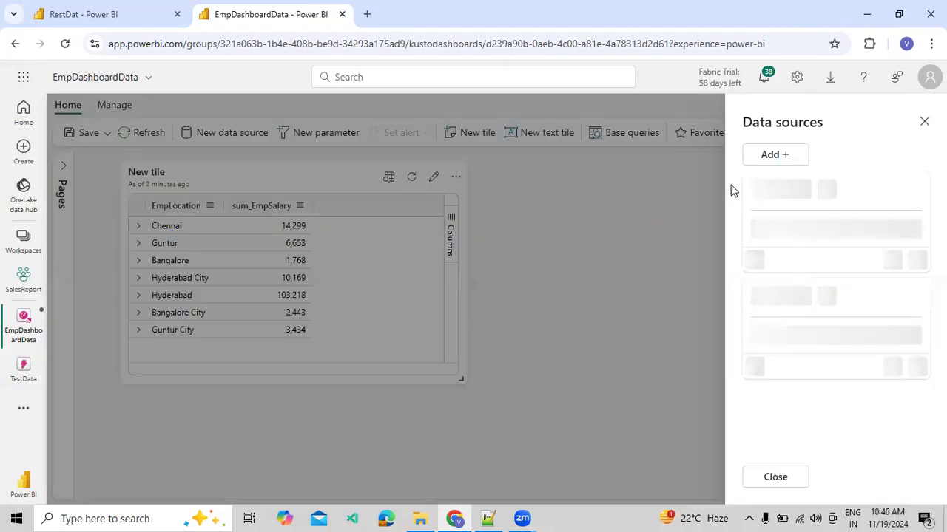
{"action": "left_click", "coordinate": [923, 121]}
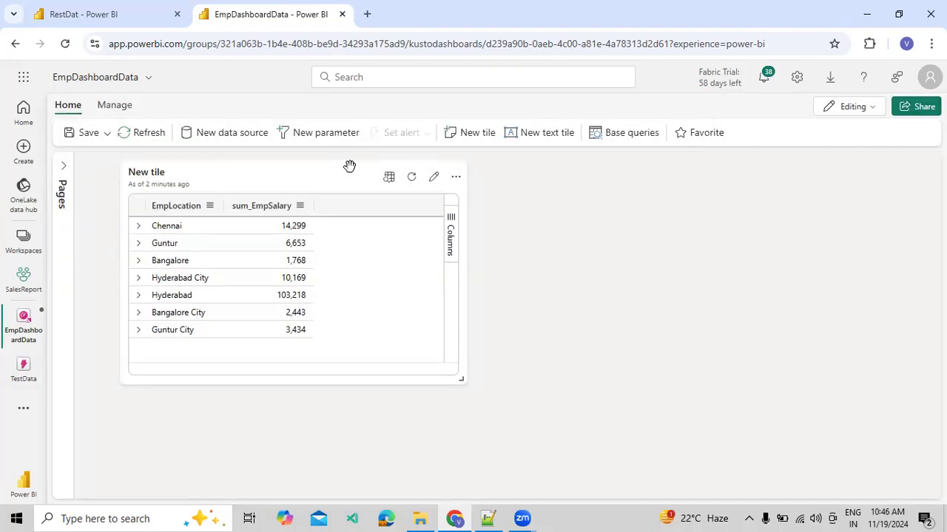
{"action": "left_click", "coordinate": [310, 133]}
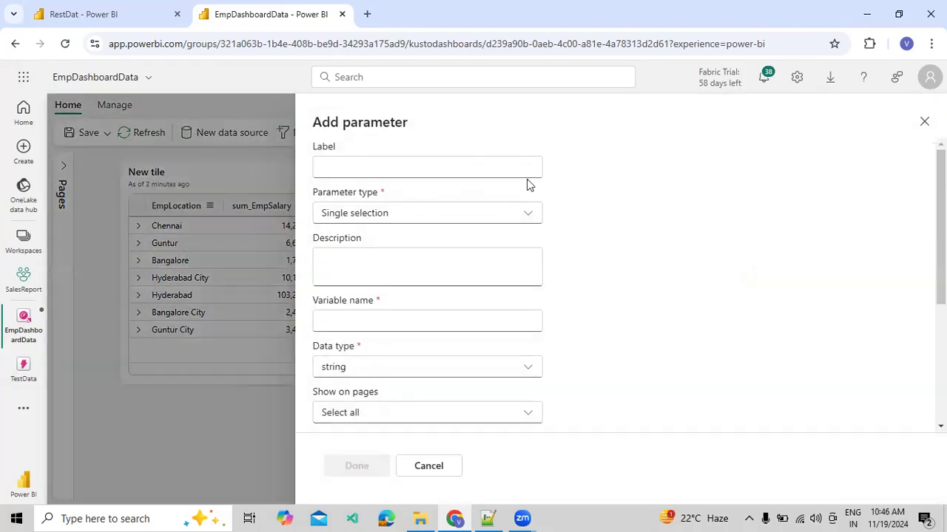
{"action": "left_click", "coordinate": [346, 170]}
{"action": "type", "text": "Lo"}
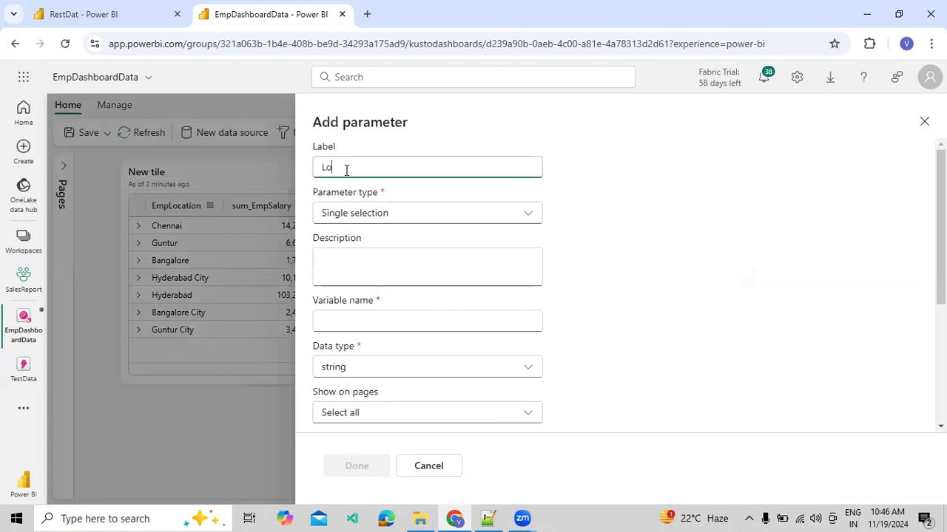
{"action": "type", "text": "cation"}
{"action": "key", "text": "Tab"}
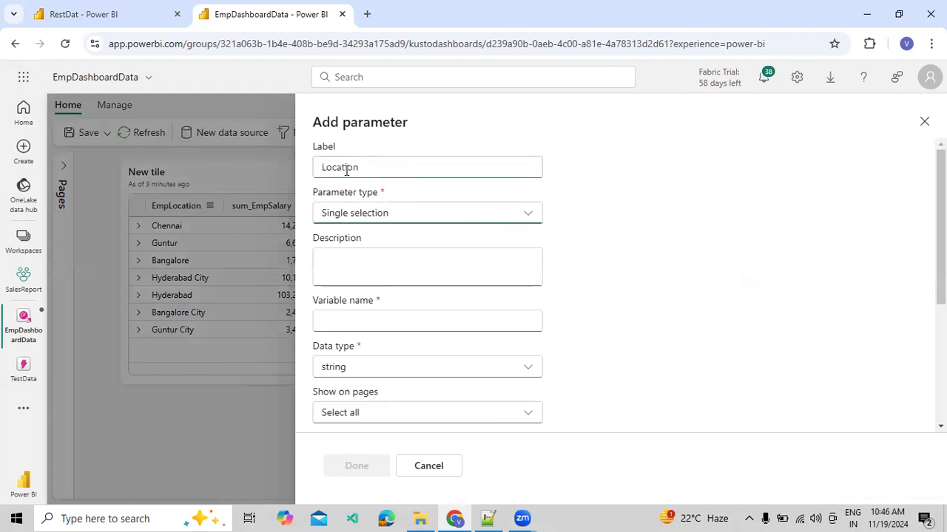
{"action": "left_click", "coordinate": [360, 216]}
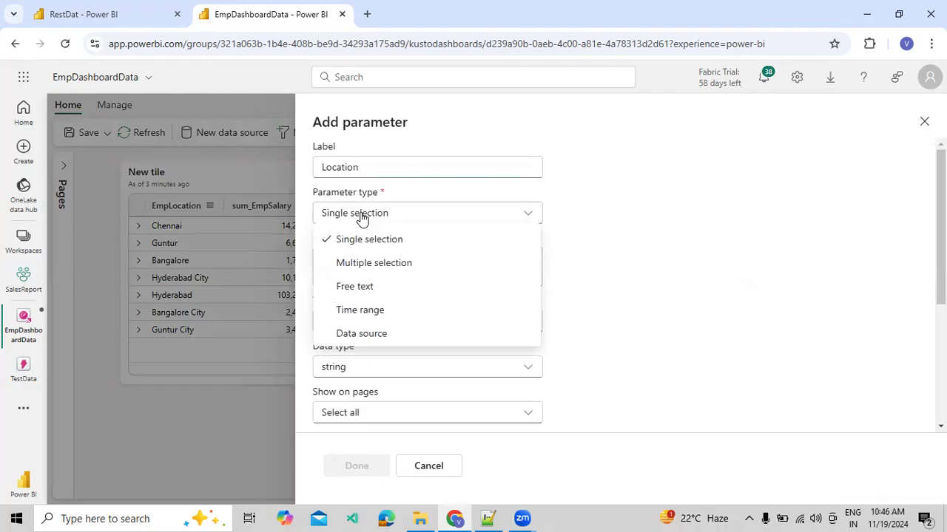
{"action": "left_click", "coordinate": [361, 216]}
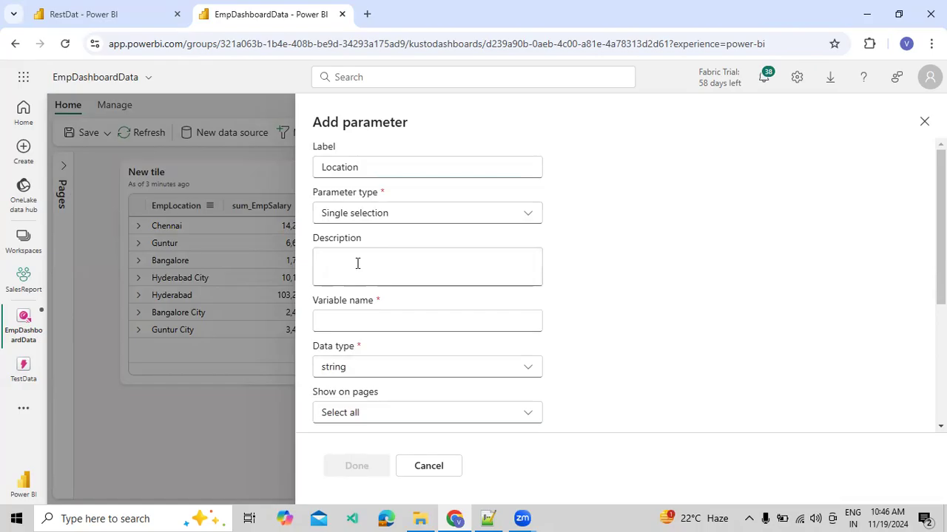
{"action": "left_click", "coordinate": [418, 467]}
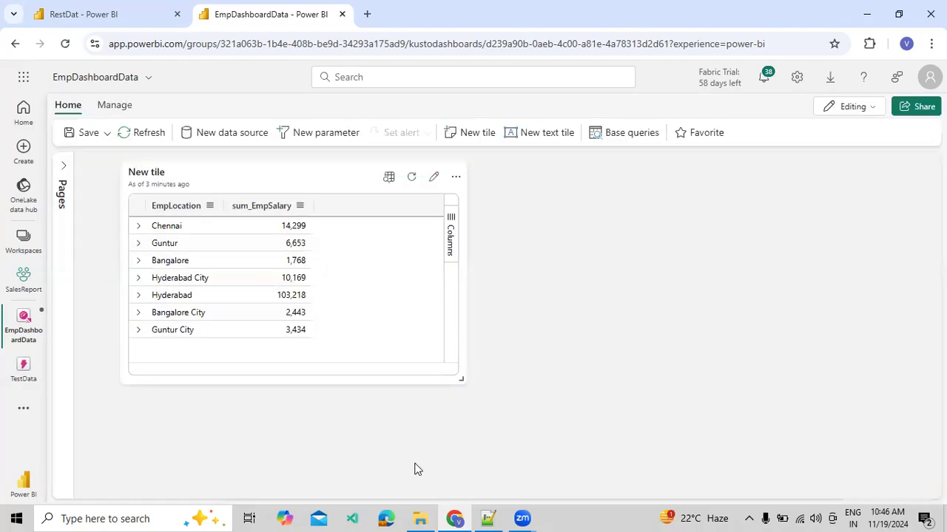
Step: Start a new dashboard parameter labelled Location with the description "This is Just for Demo Purpose"
{"action": "left_click", "coordinate": [298, 133]}
{"action": "left_click", "coordinate": [492, 171]}
{"action": "left_click", "coordinate": [423, 264]}
{"action": "type", "text": "This is Just for Demo Purpsoe"}
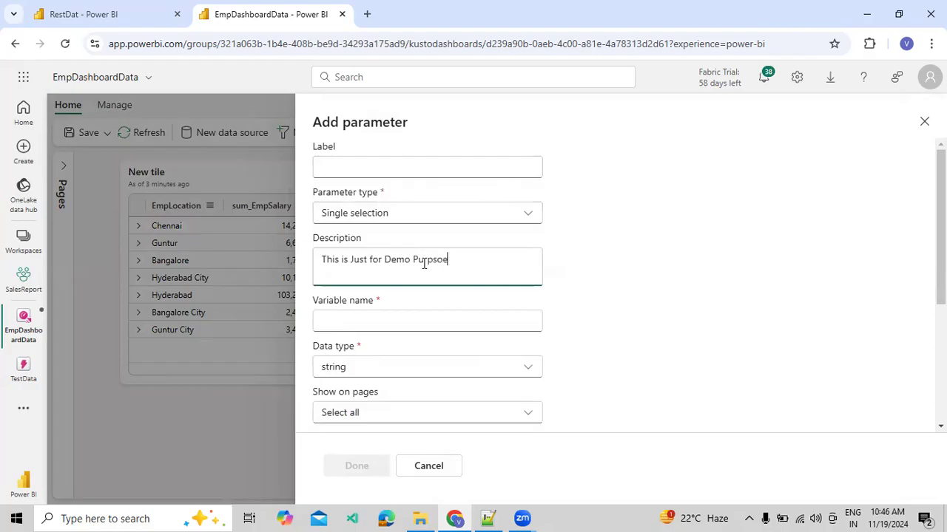
{"action": "left_click", "coordinate": [451, 165]}
{"action": "type", "text": "Location"}
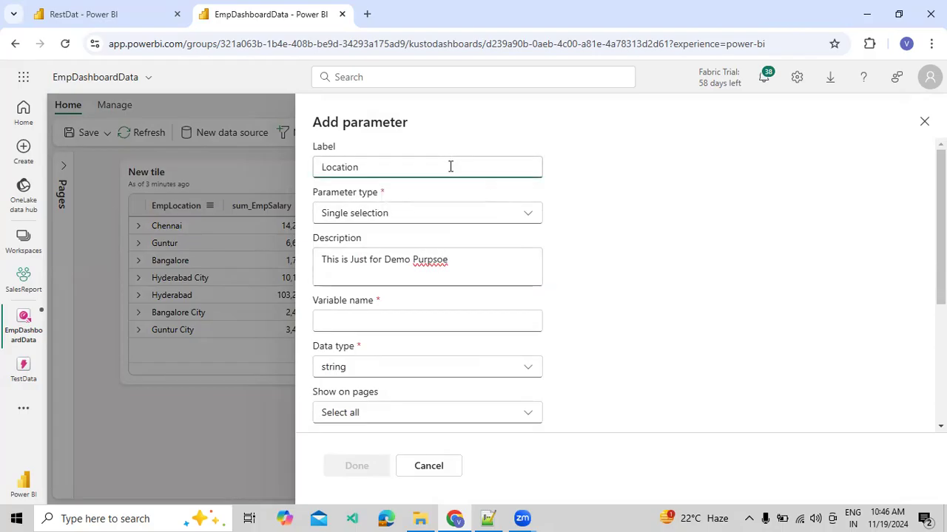
{"action": "left_click", "coordinate": [437, 260]}
{"action": "double_click", "coordinate": [438, 260]}
{"action": "right_click", "coordinate": [439, 262]}
{"action": "left_click", "coordinate": [471, 22]}
Step: Set the parameter's variable name to LocationData and review its parameter type, data type and page visibility options
{"action": "left_click", "coordinate": [352, 221]}
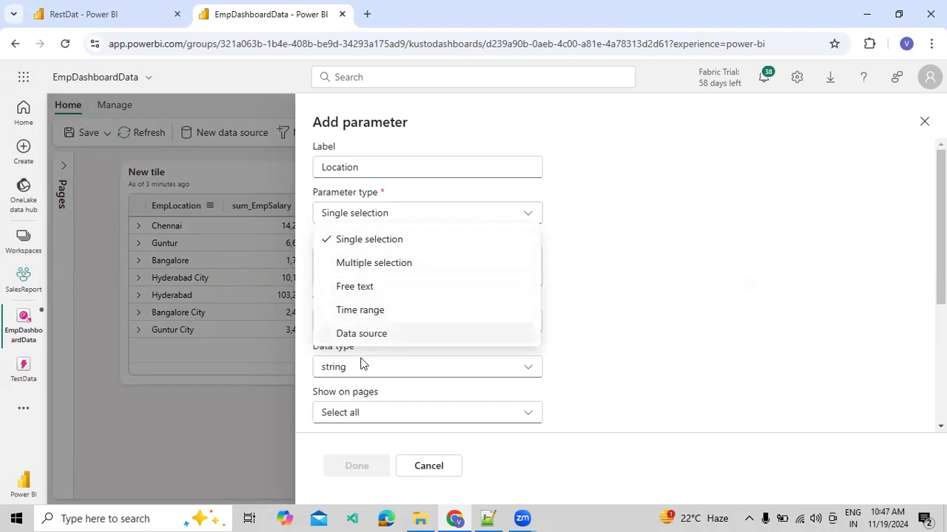
{"action": "left_click", "coordinate": [739, 358]}
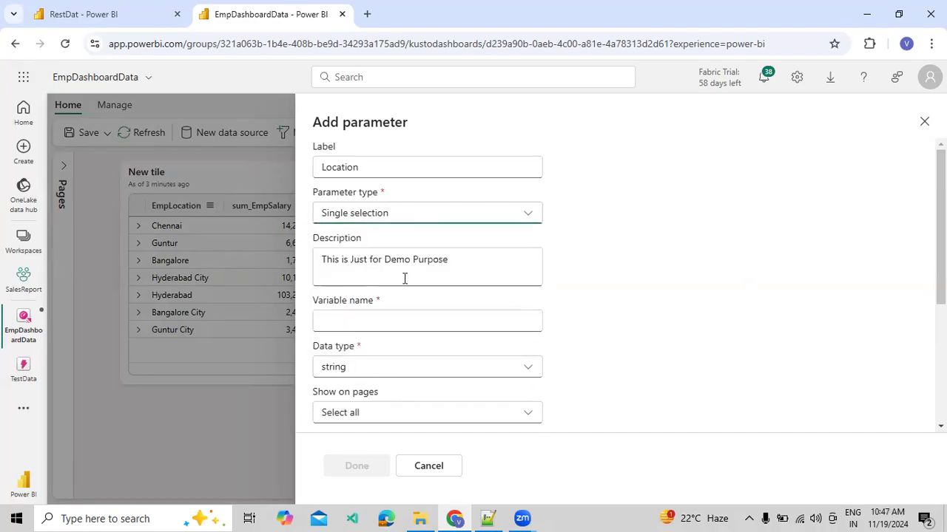
{"action": "left_click", "coordinate": [364, 323]}
{"action": "type", "text": "L"}
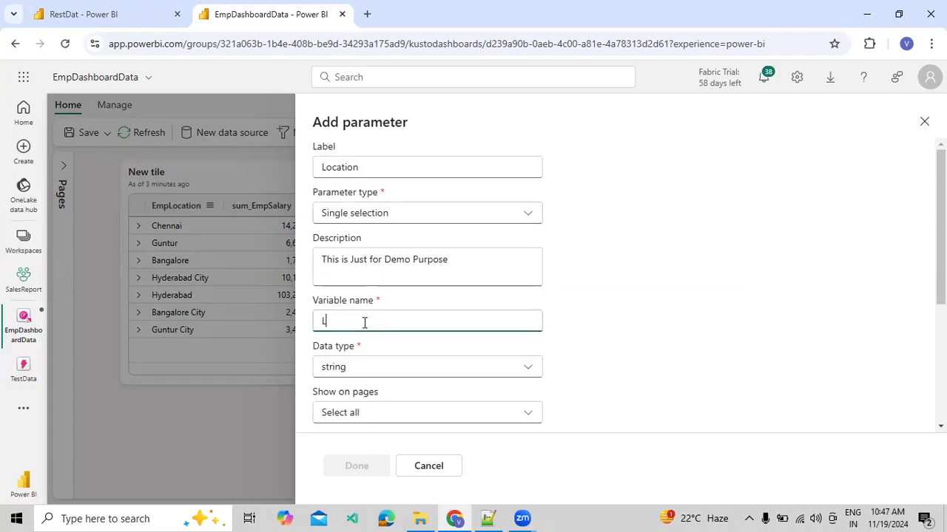
{"action": "type", "text": "ocationData"}
{"action": "left_click", "coordinate": [444, 377]}
{"action": "left_click", "coordinate": [444, 377]}
{"action": "left_click", "coordinate": [411, 414]}
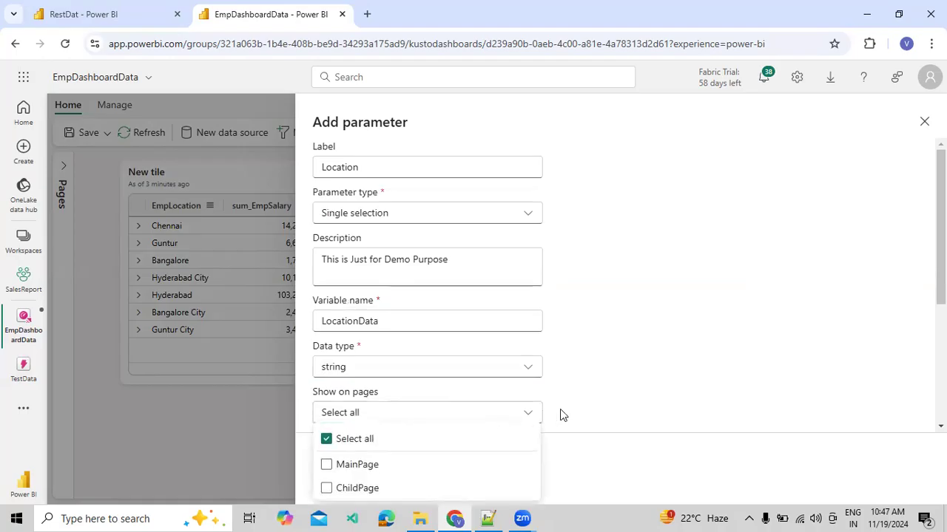
{"action": "left_click", "coordinate": [612, 404]}
{"action": "scroll", "coordinate": [550, 279], "scroll_direction": "down", "scroll_amount": 3}
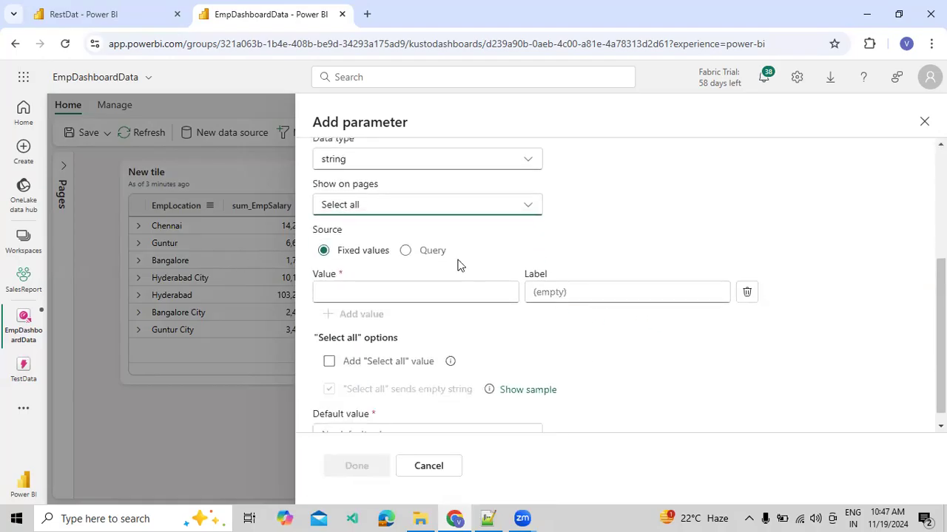
{"action": "left_click", "coordinate": [377, 210]}
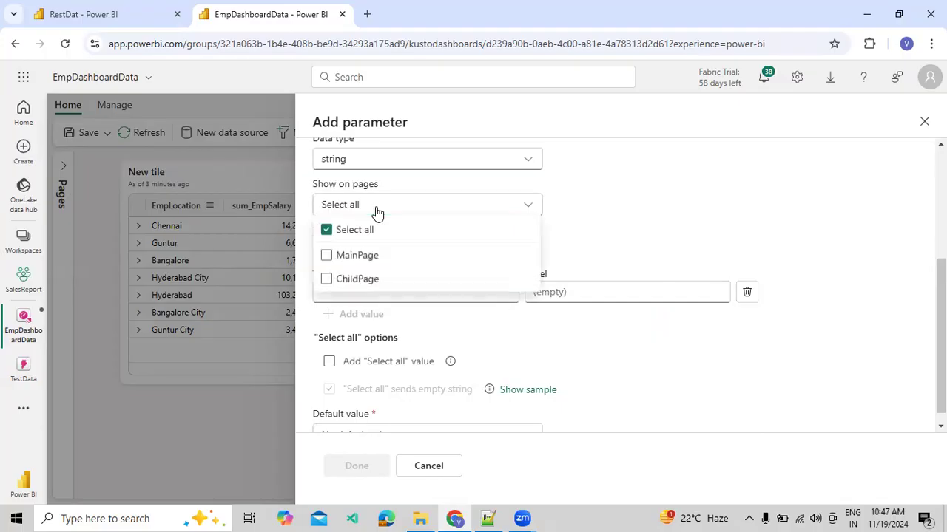
{"action": "left_click", "coordinate": [583, 229]}
Step: Switch the parameter's source from fixed values to a query on the MarketingData data source
{"action": "left_click", "coordinate": [428, 252]}
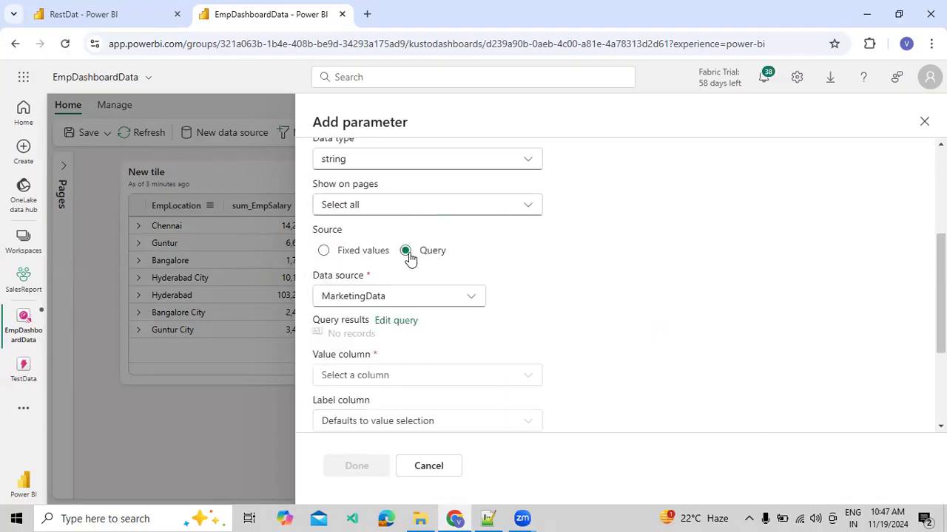
{"action": "left_click", "coordinate": [439, 299]}
{"action": "left_click", "coordinate": [437, 300]}
Step: Replace the sample query with "Employee | distinct EmpLocation", run it and add it to the parameter
{"action": "left_click", "coordinate": [396, 321]}
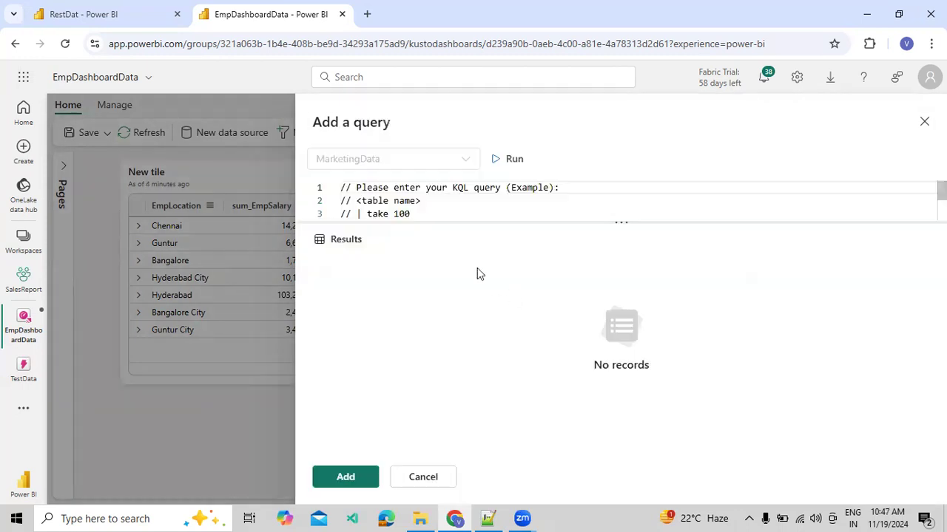
{"action": "left_click_drag", "start_coordinate": [458, 220], "coordinate": [308, 165]}
{"action": "type", "text": "Emp"}
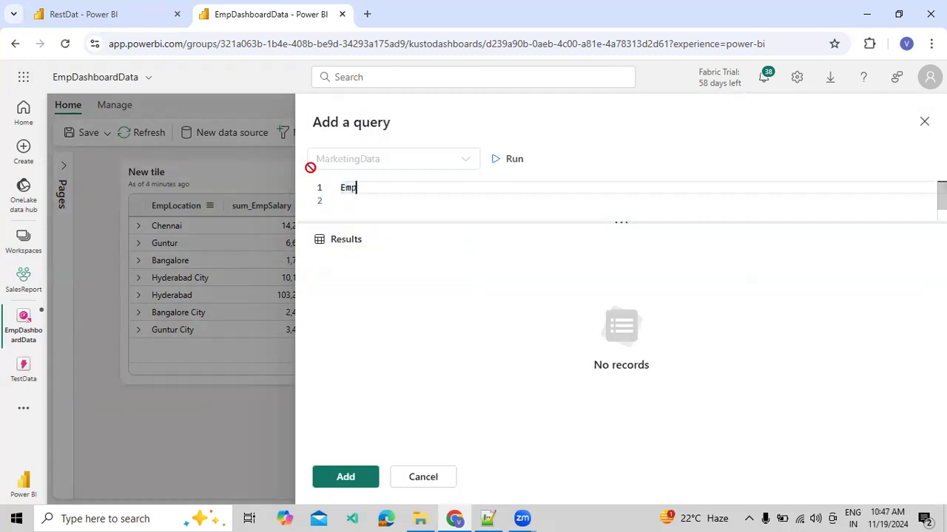
{"action": "type", "text": "loyee"}
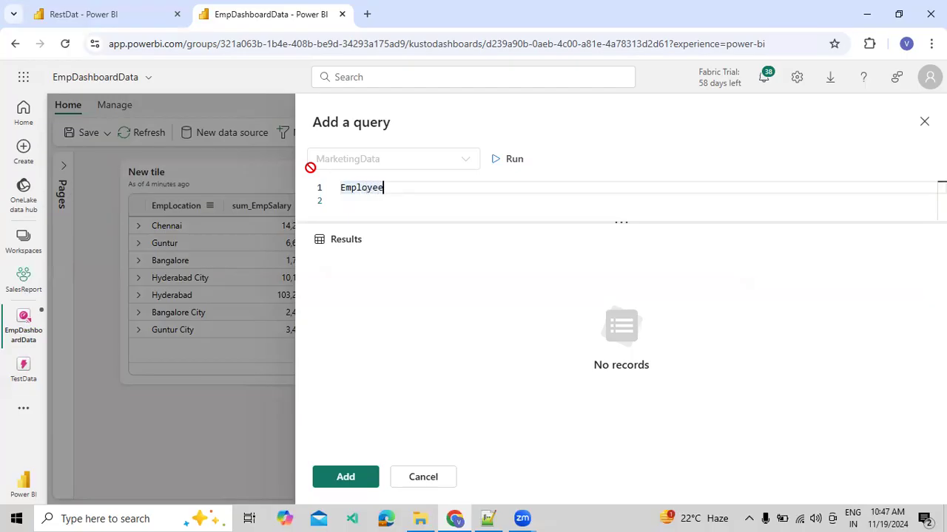
{"action": "key", "text": "Return"}
{"action": "type", "text": "|"}
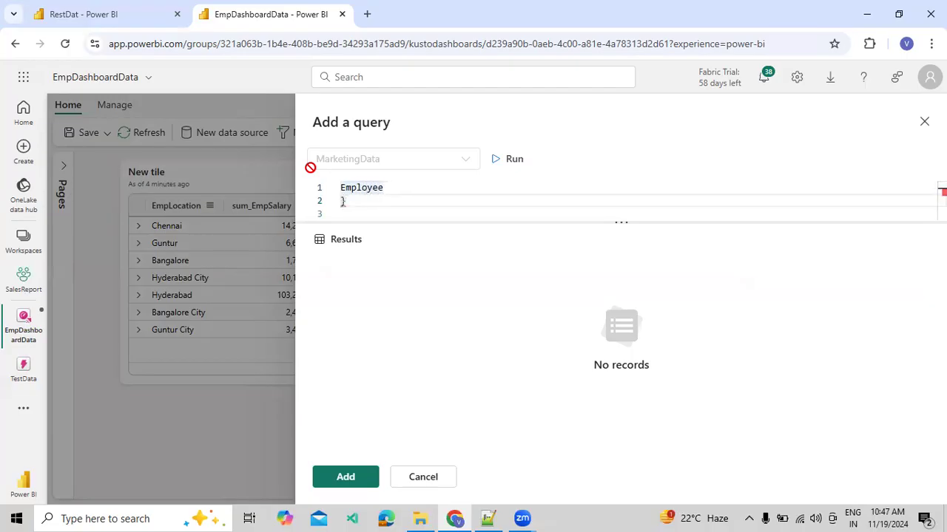
{"action": "type", "text": " dis"}
{"action": "key", "text": "Tab"}
{"action": "type", "text": "EmpLo"}
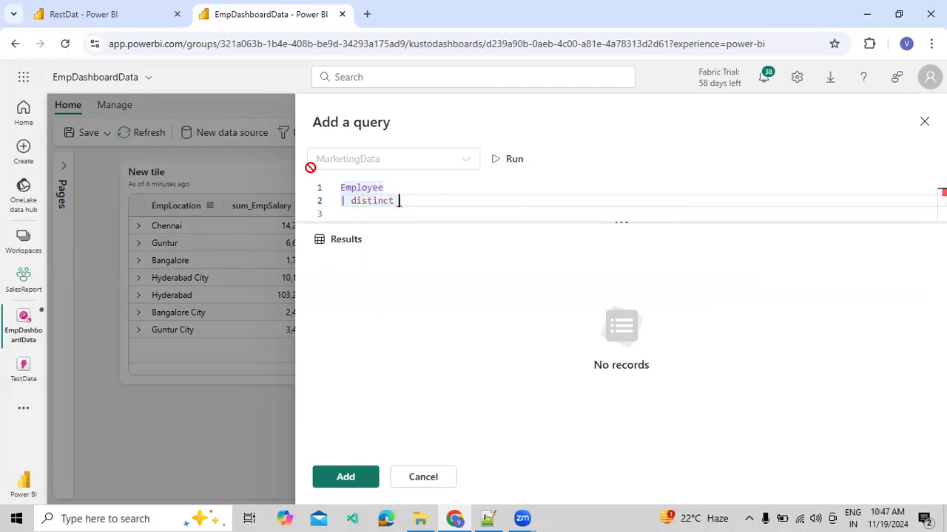
{"action": "key", "text": "Tab"}
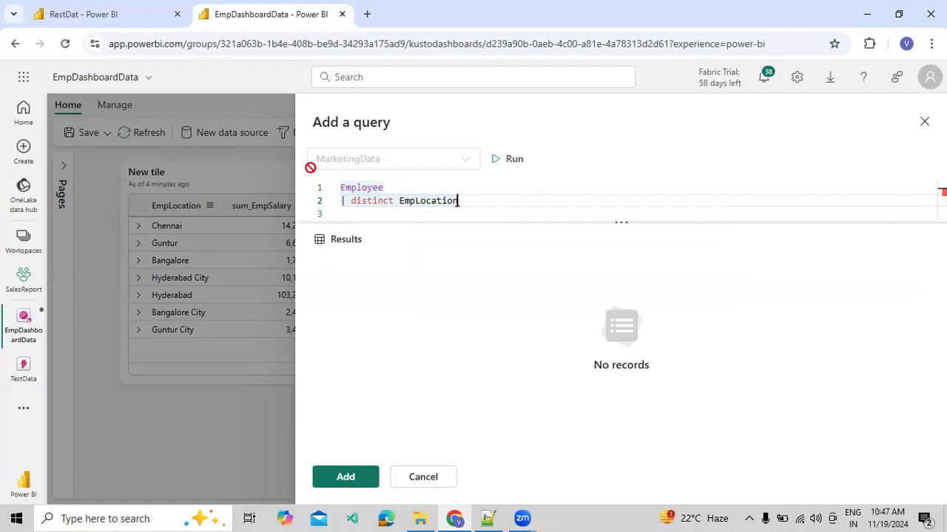
{"action": "left_click", "coordinate": [520, 160]}
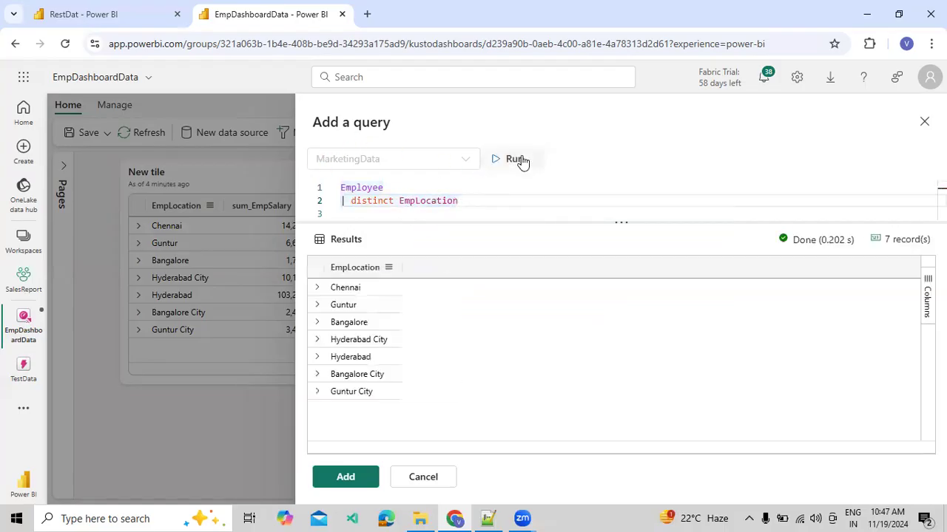
{"action": "left_click", "coordinate": [316, 481]}
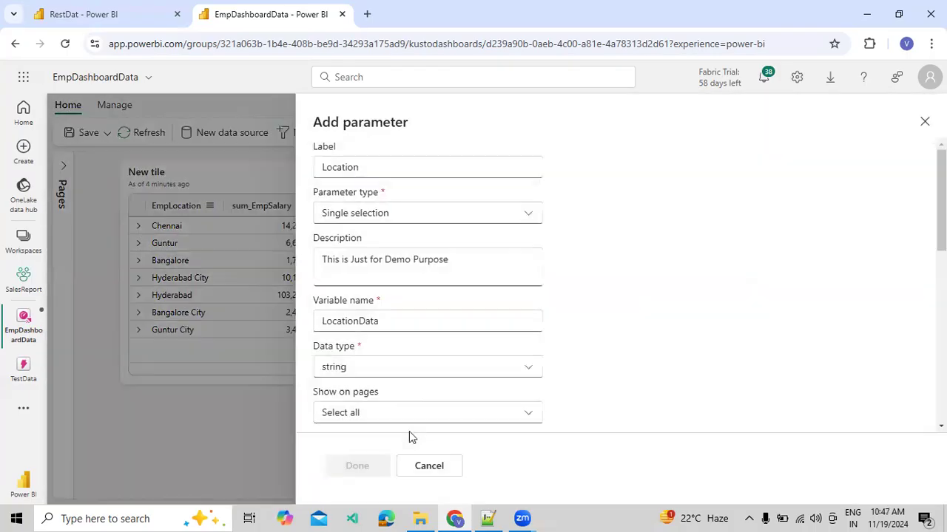
Step: Set the parameter's value column to EmpLocation (string) and check the label column choice
{"action": "scroll", "coordinate": [419, 385], "scroll_direction": "down", "scroll_amount": 2}
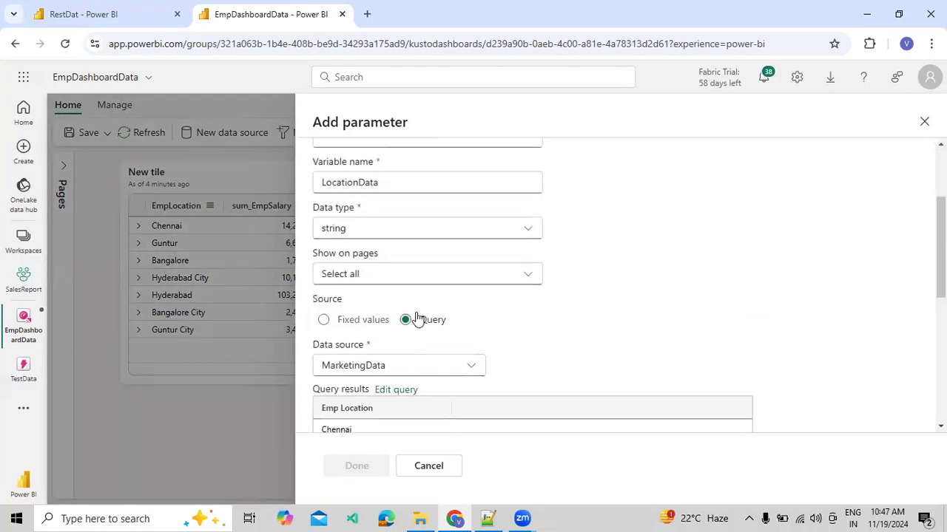
{"action": "scroll", "coordinate": [417, 318], "scroll_direction": "down", "scroll_amount": 2}
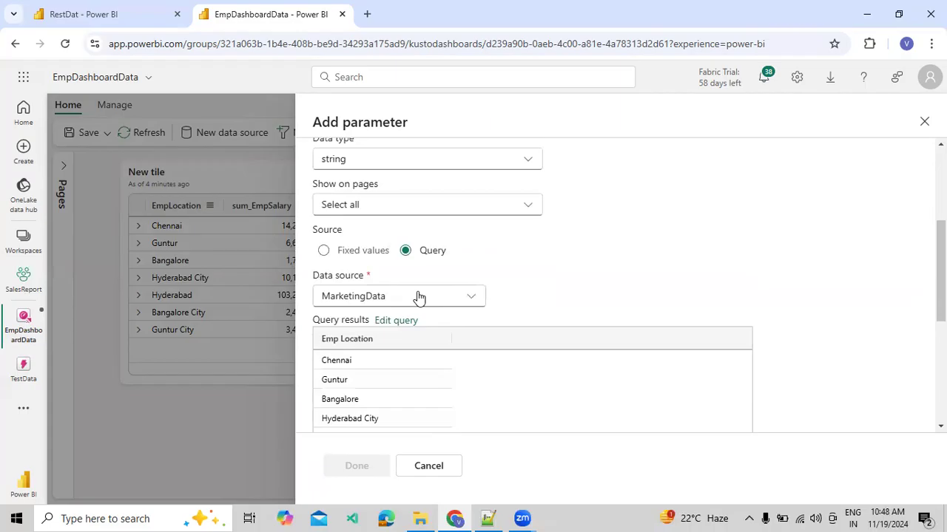
{"action": "scroll", "coordinate": [421, 304], "scroll_direction": "down", "scroll_amount": 4}
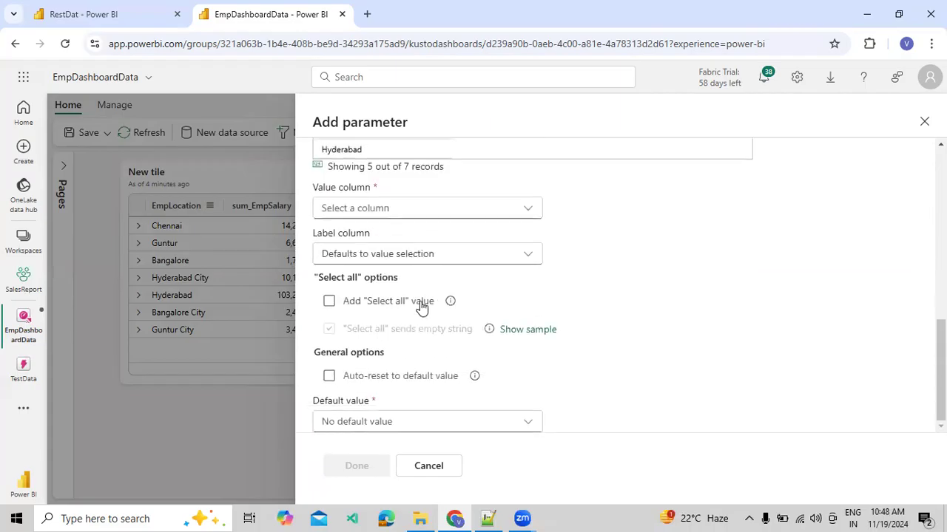
{"action": "left_click", "coordinate": [403, 207]}
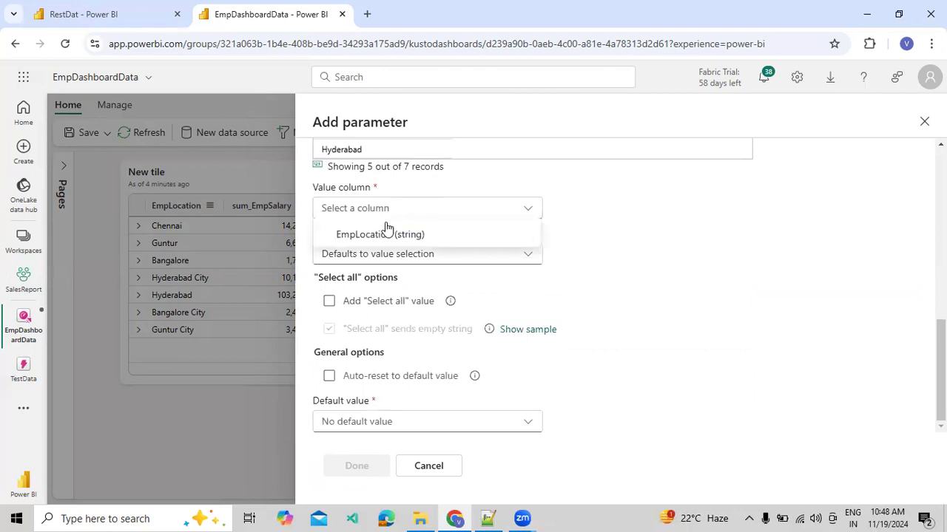
{"action": "left_click", "coordinate": [397, 211]}
{"action": "left_click", "coordinate": [386, 211]}
{"action": "left_click", "coordinate": [370, 229]}
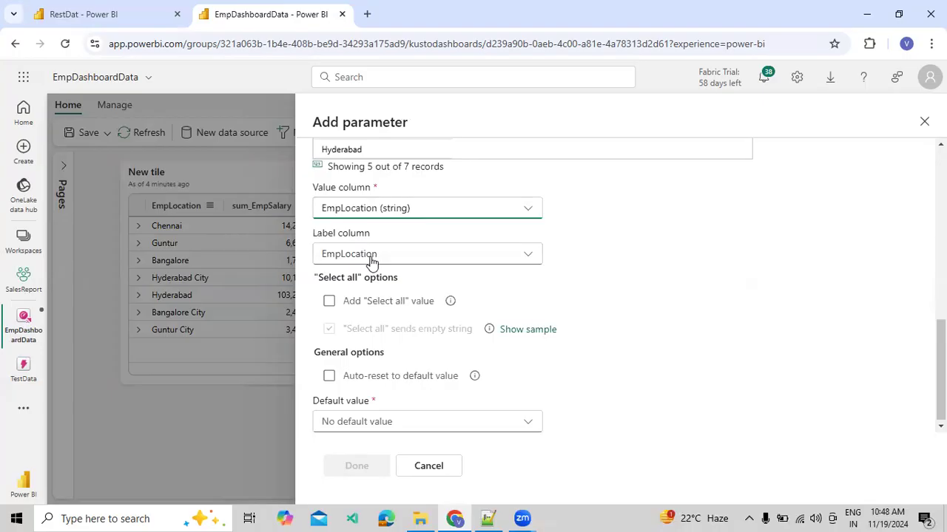
{"action": "left_click", "coordinate": [371, 259]}
{"action": "left_click", "coordinate": [400, 256]}
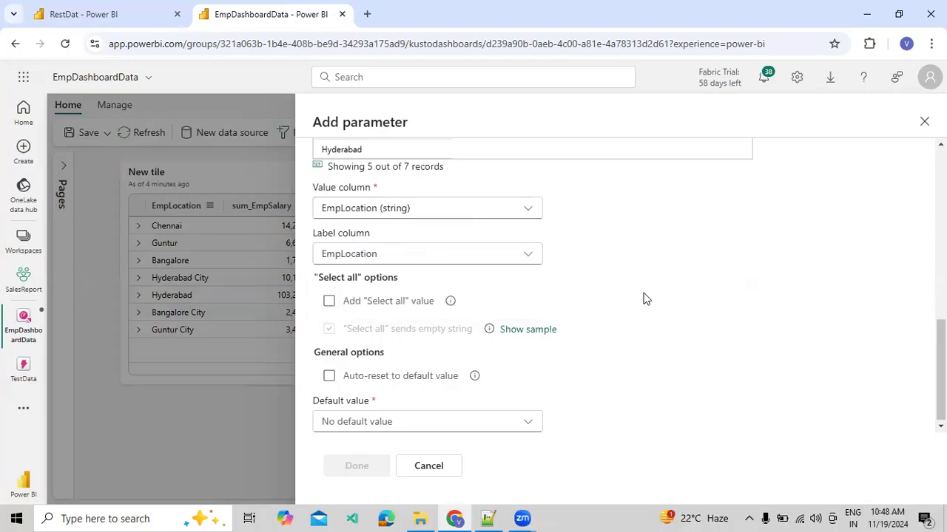
Step: Set the parameter's default value to Guntur and review the completed parameter settings
{"action": "left_click", "coordinate": [435, 425]}
{"action": "left_click", "coordinate": [360, 288]}
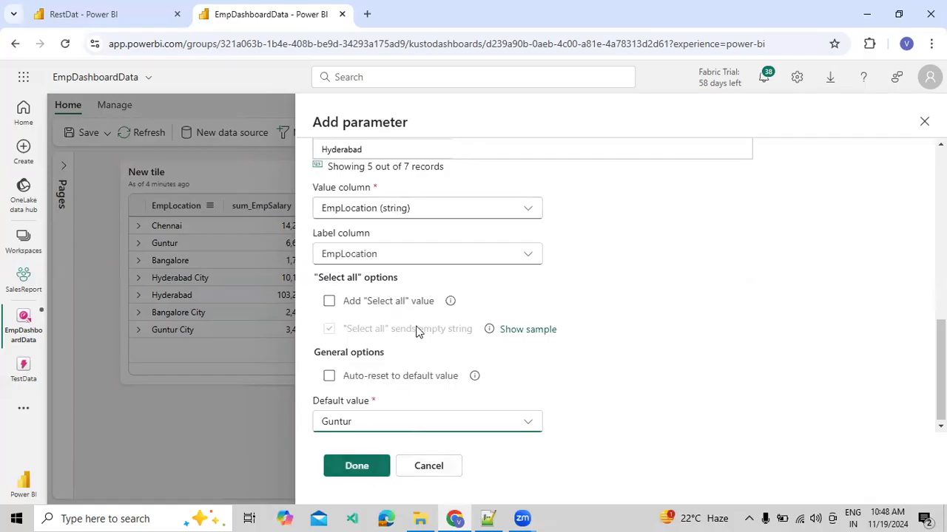
{"action": "scroll", "coordinate": [418, 332], "scroll_direction": "up", "scroll_amount": 5}
{"action": "scroll", "coordinate": [436, 328], "scroll_direction": "up", "scroll_amount": 3}
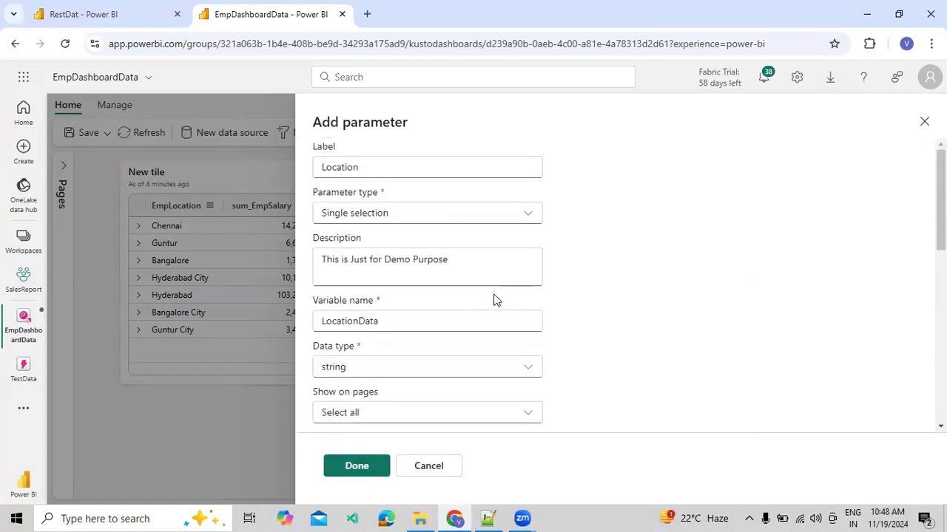
{"action": "scroll", "coordinate": [466, 369], "scroll_direction": "down", "scroll_amount": 3}
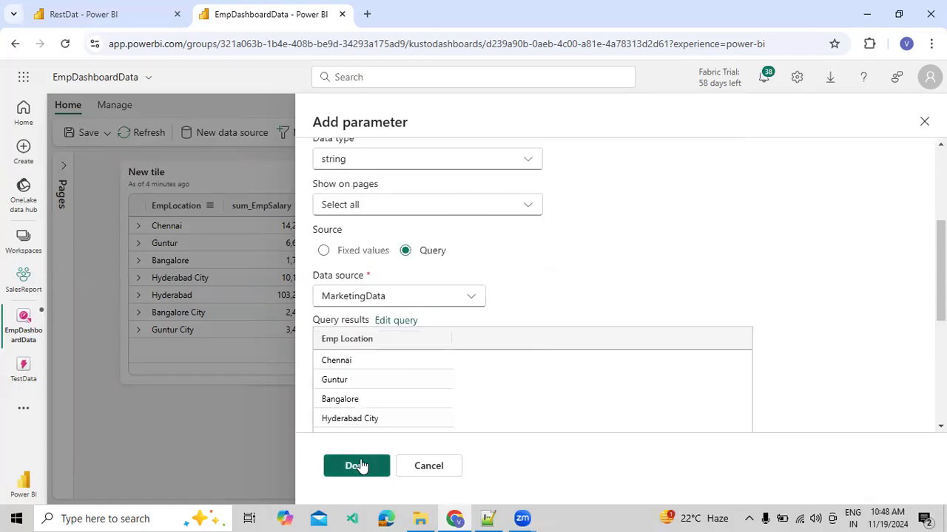
Step: Finish creating the Location parameter and look through the dashboard's MainPage and ChildPage
{"action": "scroll", "coordinate": [392, 403], "scroll_direction": "down", "scroll_amount": 5}
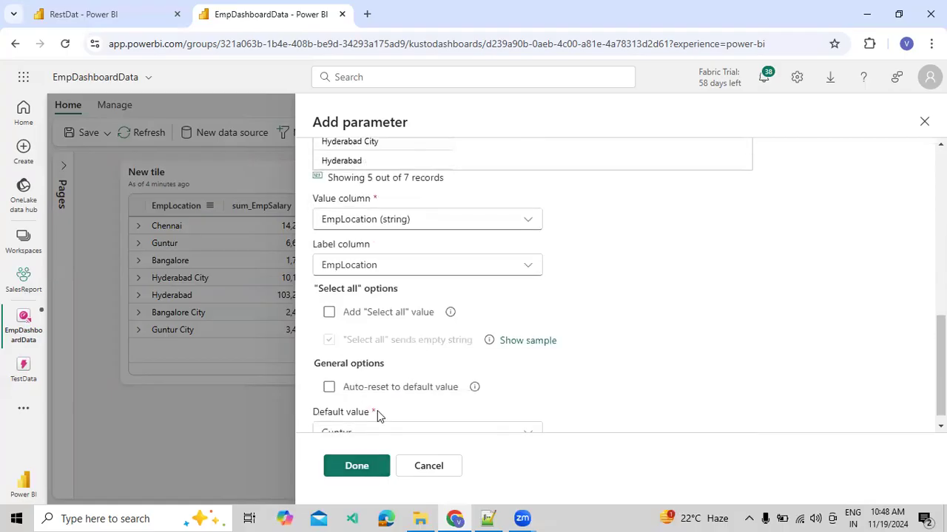
{"action": "left_click", "coordinate": [352, 467]}
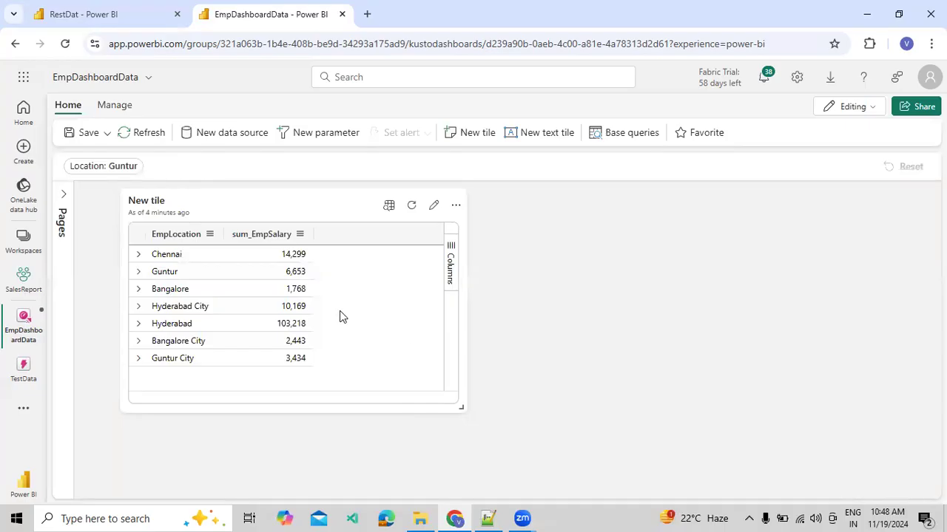
{"action": "left_click", "coordinate": [72, 196]}
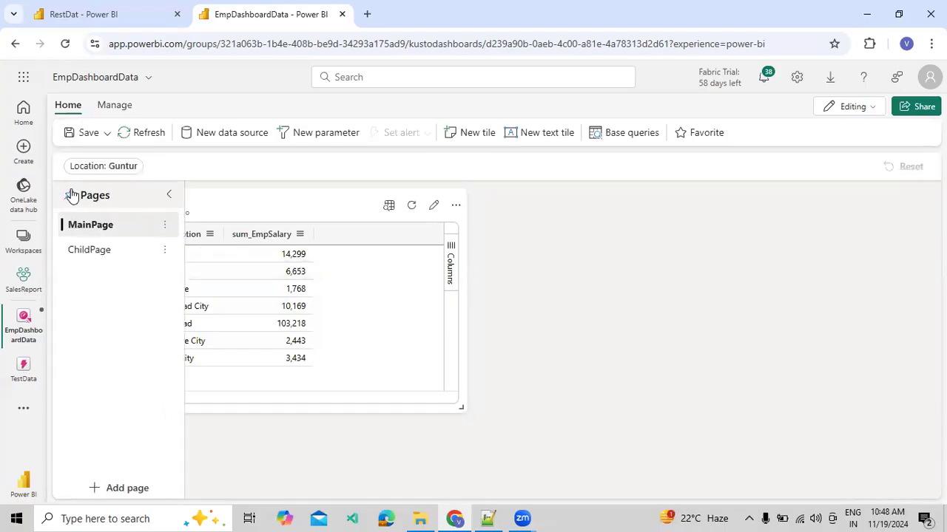
{"action": "left_click", "coordinate": [84, 254]}
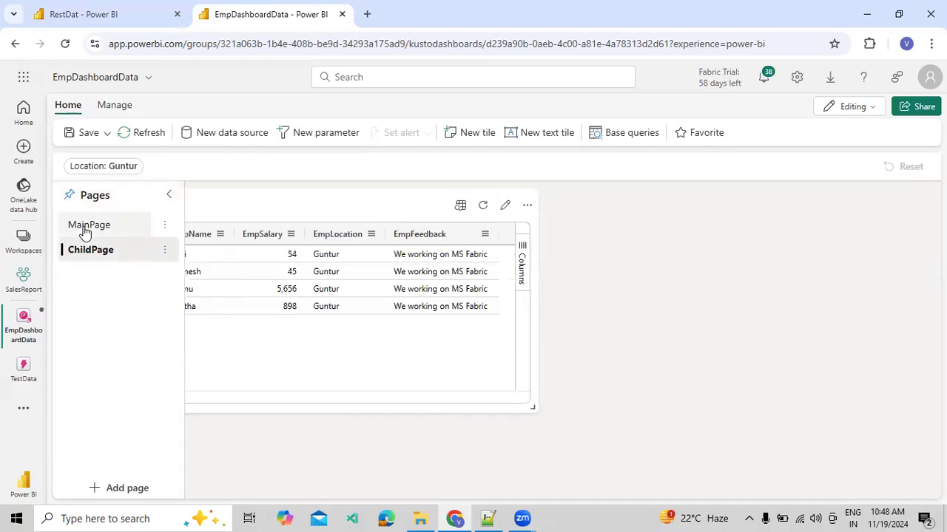
{"action": "left_click", "coordinate": [84, 231]}
{"action": "left_click", "coordinate": [85, 252]}
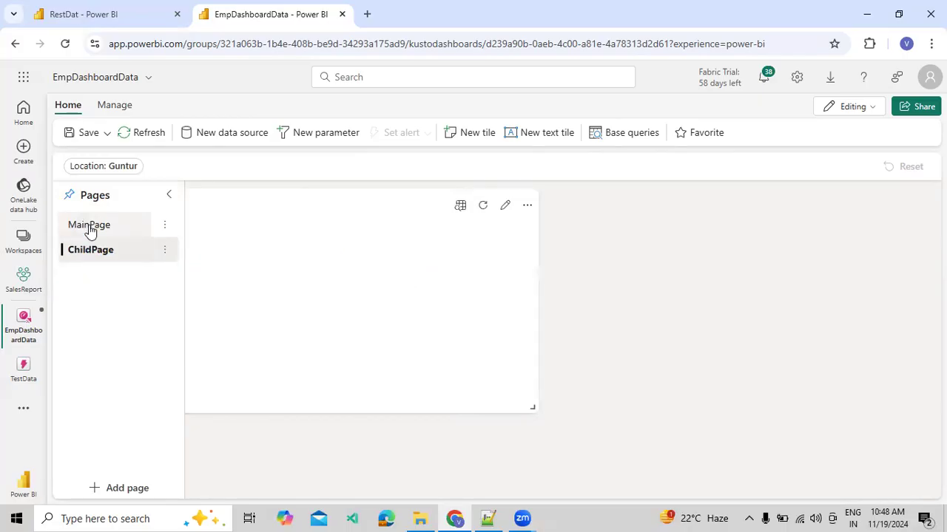
{"action": "left_click", "coordinate": [89, 231]}
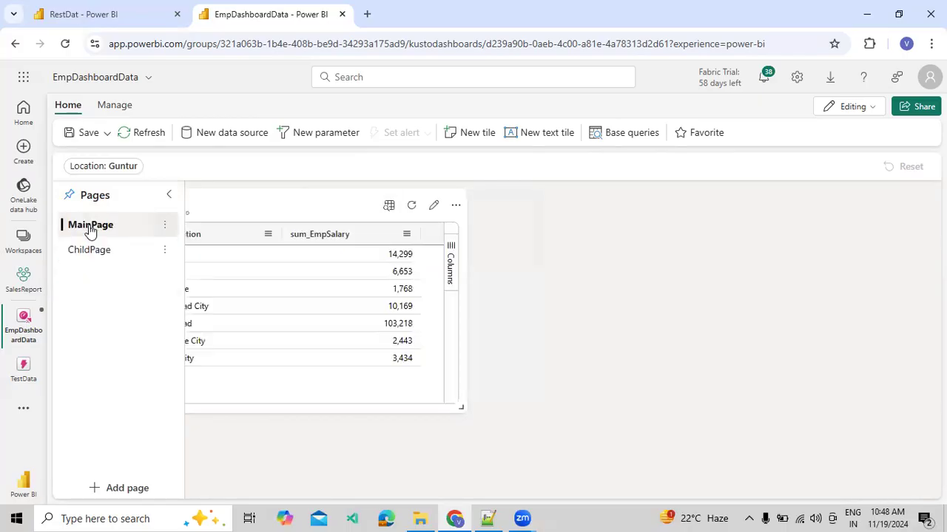
Step: Switch the Location parameter on MainPage to Bangalore and then to Chennai
{"action": "left_click", "coordinate": [117, 169]}
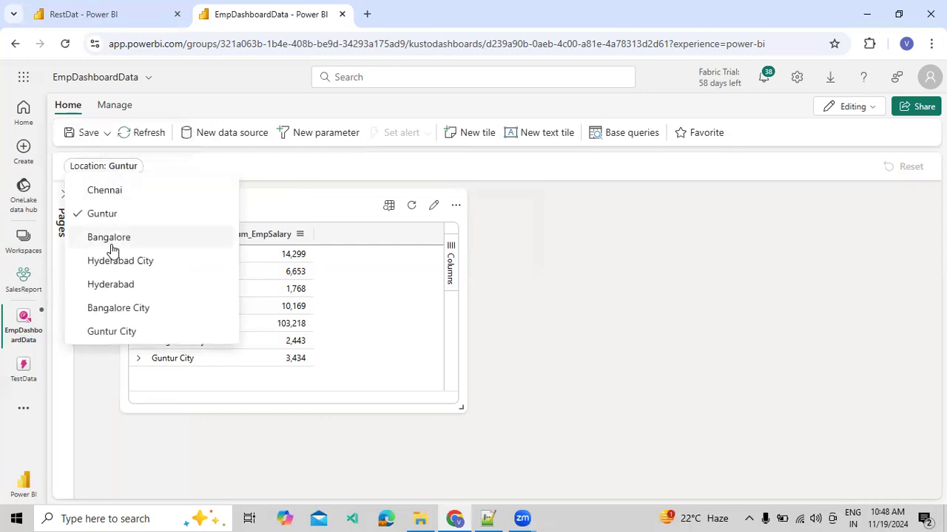
{"action": "left_click", "coordinate": [133, 238]}
{"action": "left_click", "coordinate": [119, 169]}
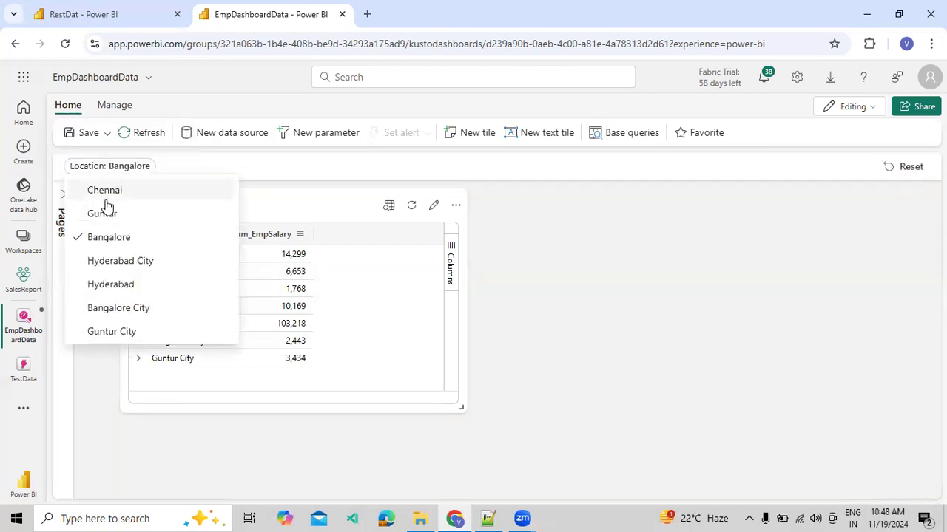
{"action": "left_click", "coordinate": [115, 194]}
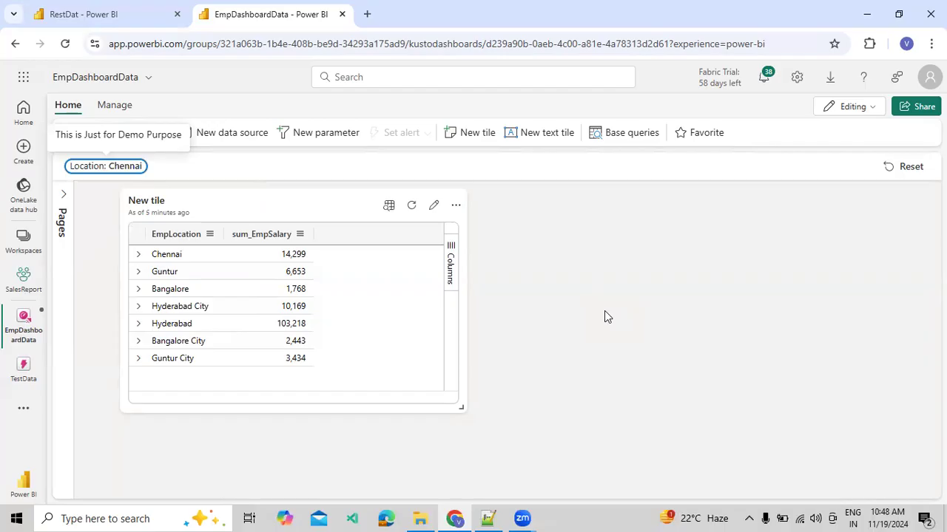
Step: Edit the MainPage tile and delete the existing ChildPage drillthrough from its interactions
{"action": "left_click", "coordinate": [434, 206]}
{"action": "left_click", "coordinate": [340, 231]}
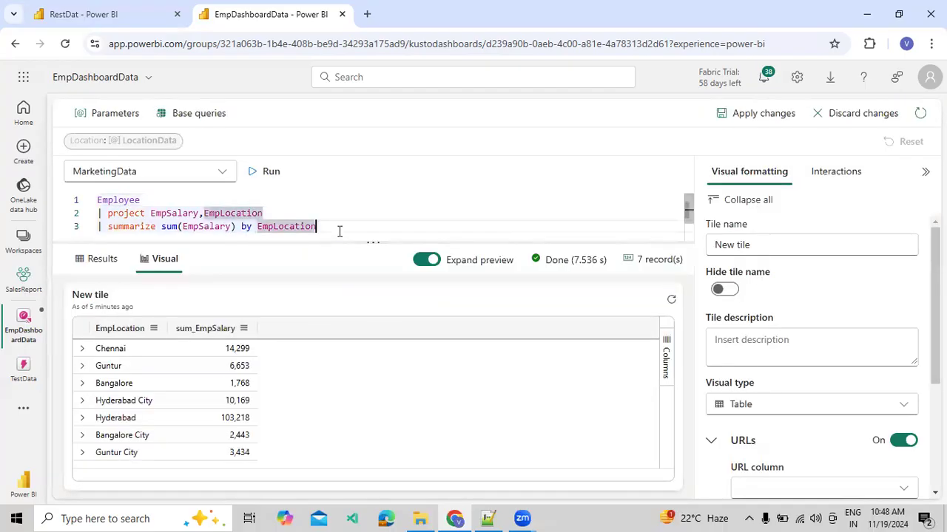
{"action": "left_click", "coordinate": [844, 181]}
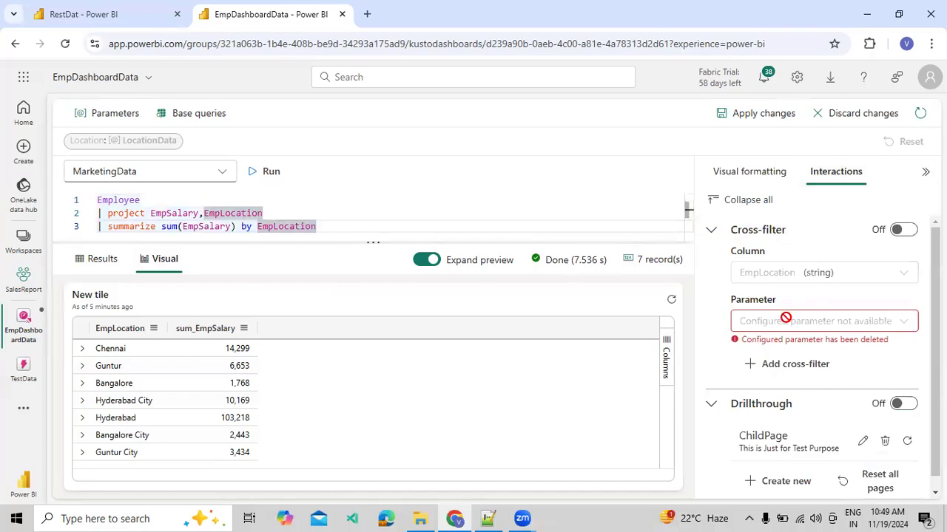
{"action": "left_click", "coordinate": [711, 230]}
{"action": "left_click", "coordinate": [709, 258]}
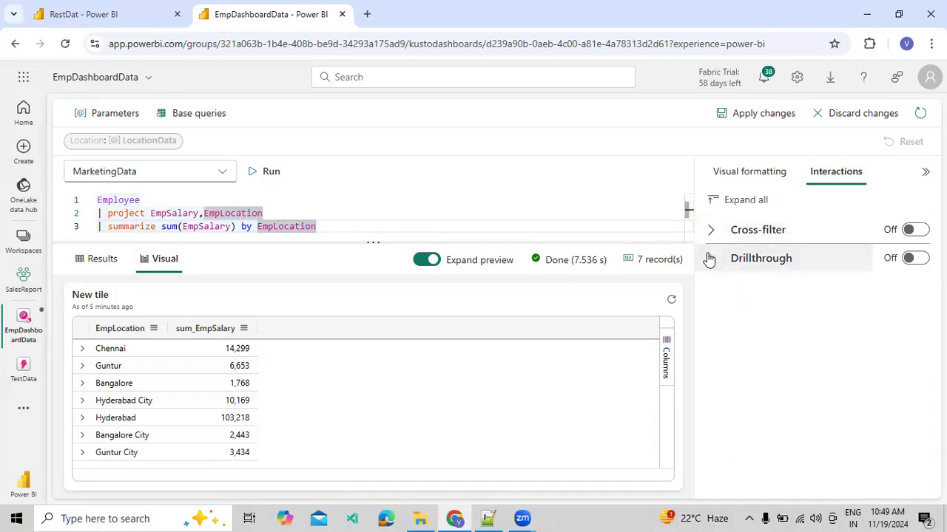
{"action": "left_click", "coordinate": [709, 258]}
{"action": "left_click", "coordinate": [897, 296]}
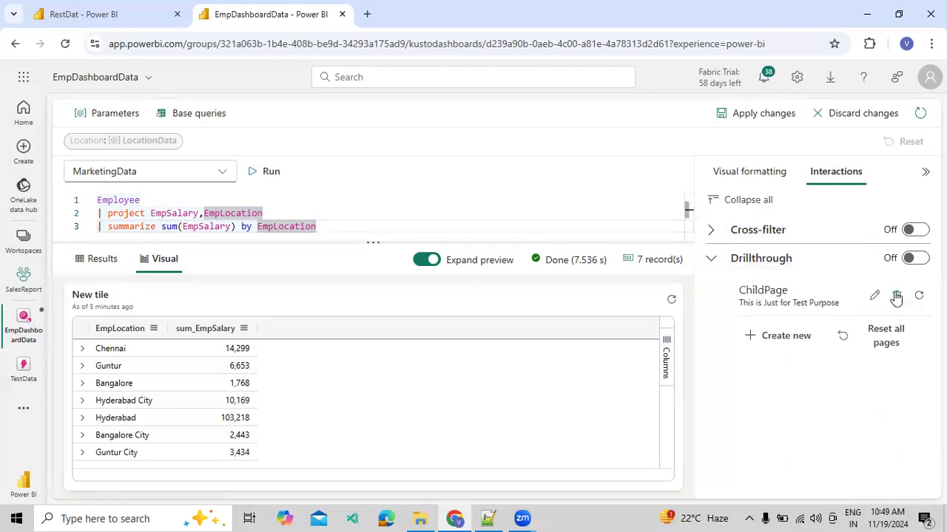
{"action": "left_click", "coordinate": [710, 258]}
Step: Enable the tile's cross-filter on the EmpLocation column and assign the Location parameter to it
{"action": "left_click", "coordinate": [708, 236]}
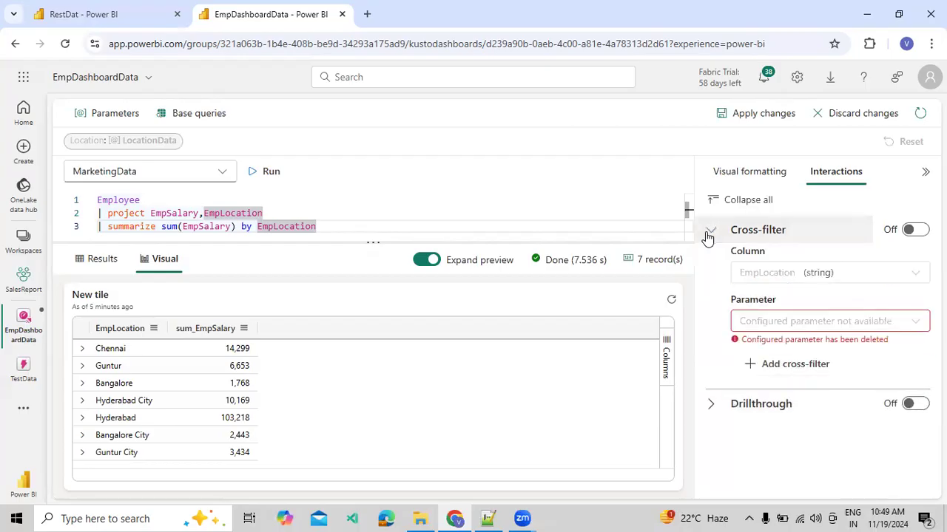
{"action": "left_click", "coordinate": [913, 234]}
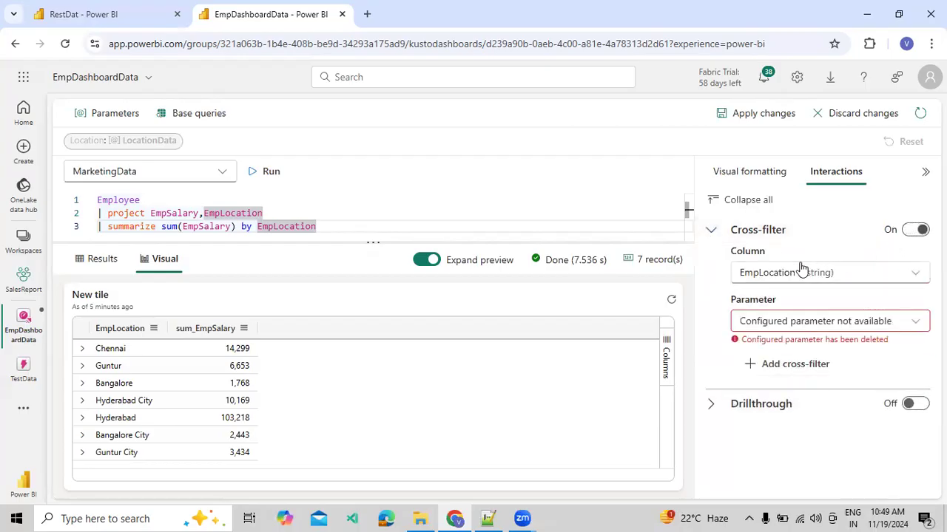
{"action": "left_click", "coordinate": [776, 322]}
{"action": "left_click", "coordinate": [773, 344]}
{"action": "left_click", "coordinate": [712, 231]}
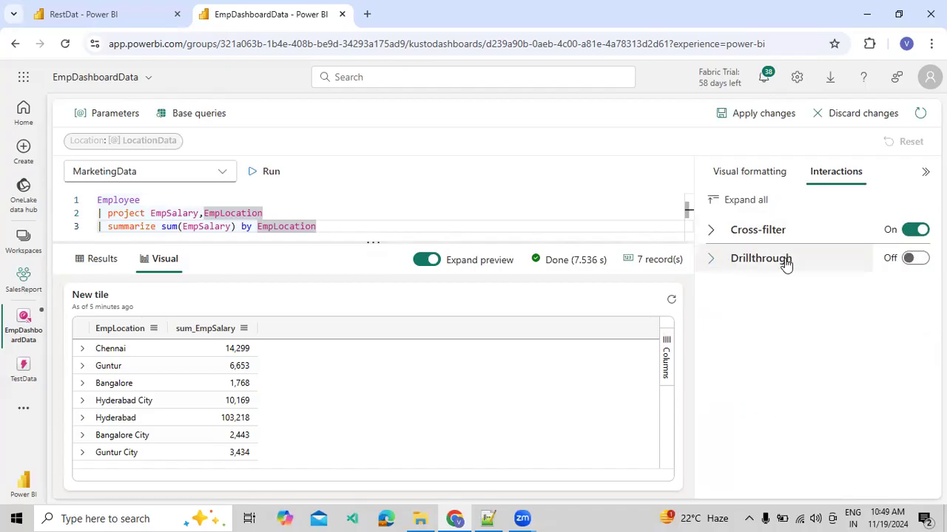
Step: Enable drillthrough, apply the tile changes and check the options offered for the Chennai row
{"action": "left_click", "coordinate": [915, 259]}
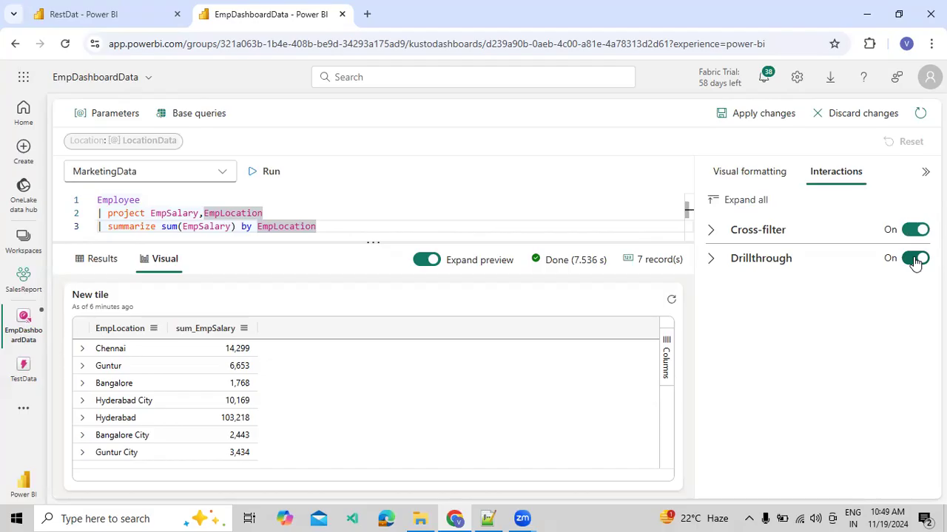
{"action": "left_click", "coordinate": [755, 121]}
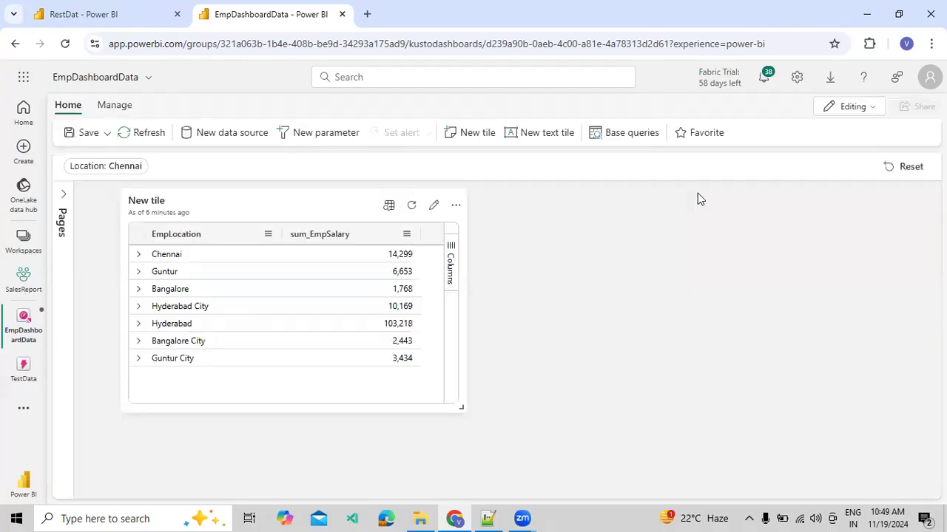
{"action": "left_click", "coordinate": [185, 255]}
{"action": "right_click", "coordinate": [185, 256]}
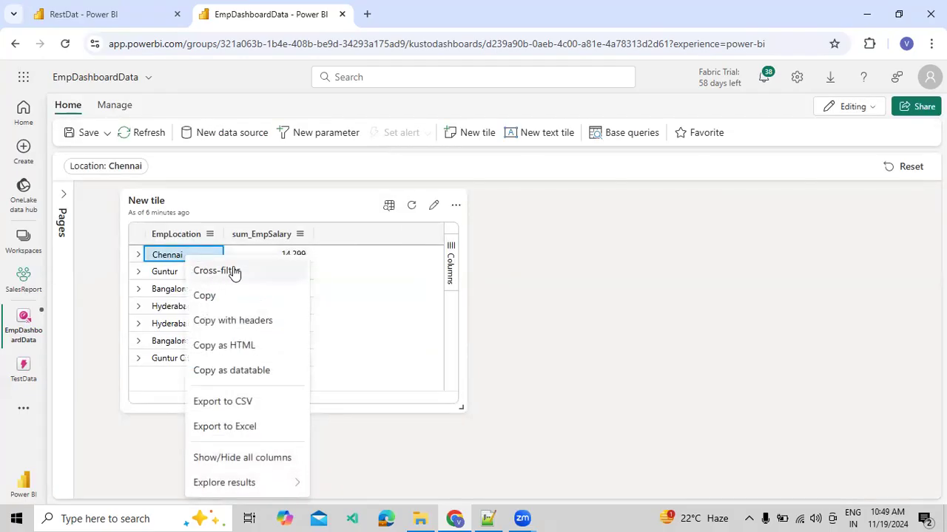
Step: Disable the MainPage tile's cross-filter, apply the change and recheck the Chennai row's options
{"action": "left_click", "coordinate": [432, 203]}
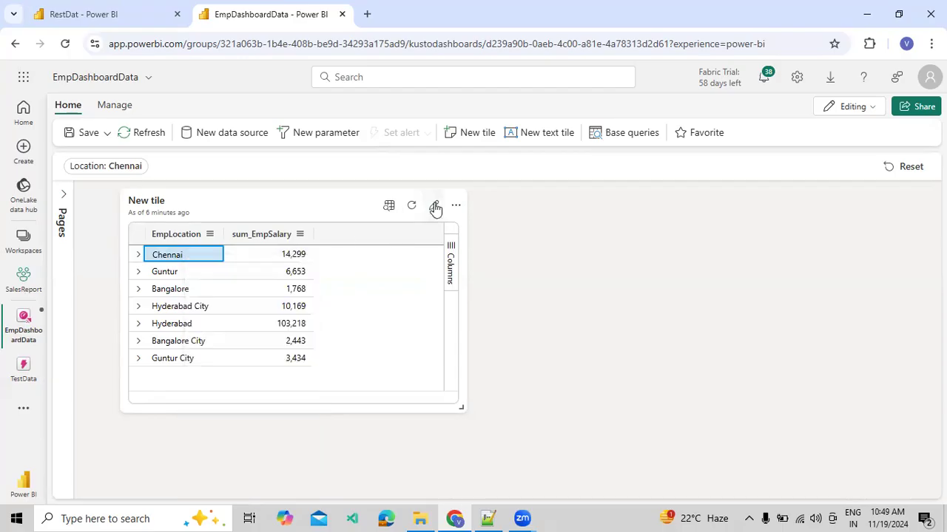
{"action": "left_click", "coordinate": [849, 173]}
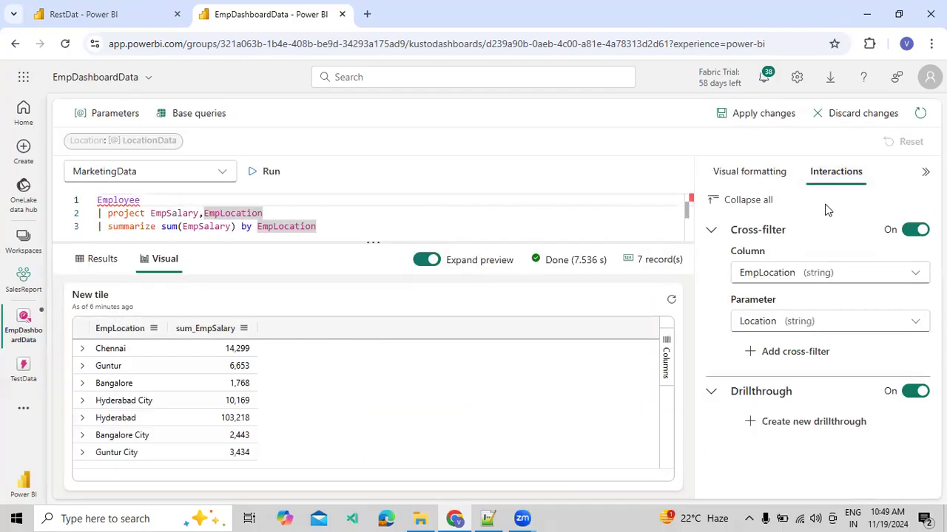
{"action": "left_click", "coordinate": [915, 230]}
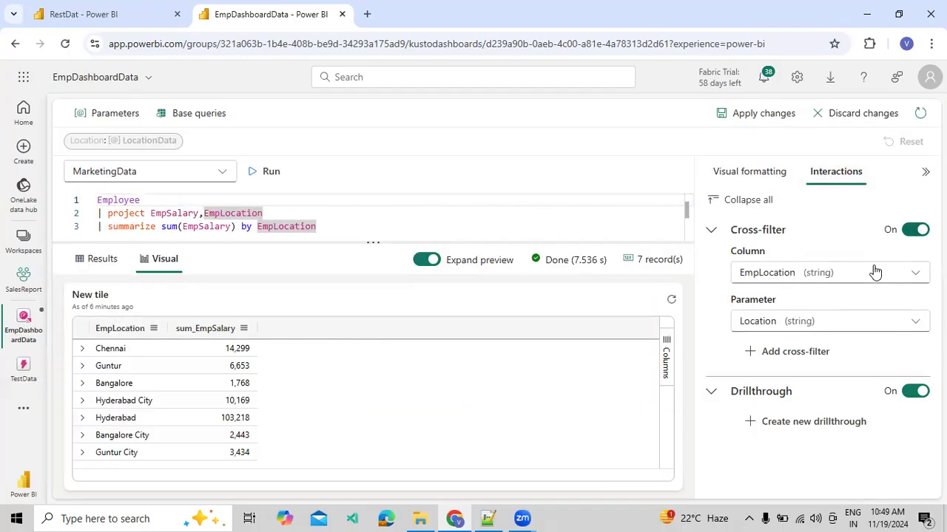
{"action": "left_click", "coordinate": [737, 123]}
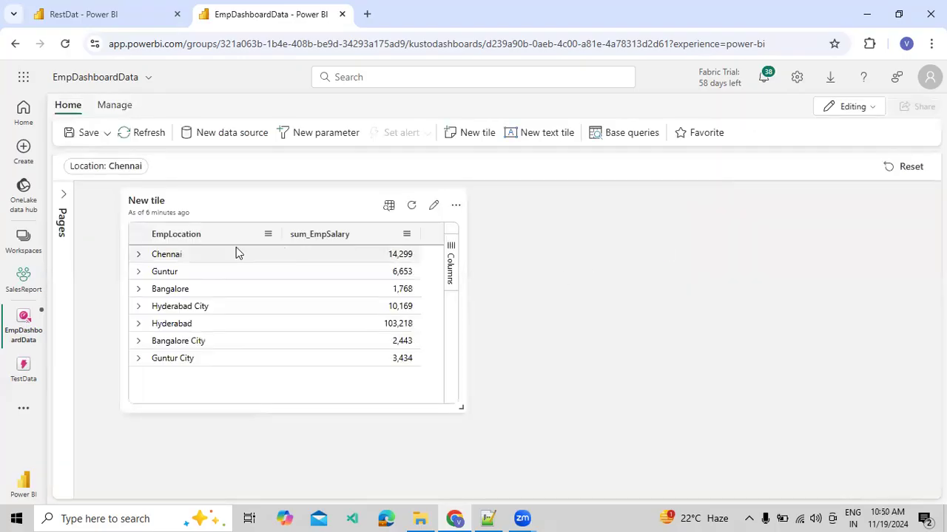
{"action": "right_click", "coordinate": [163, 256]}
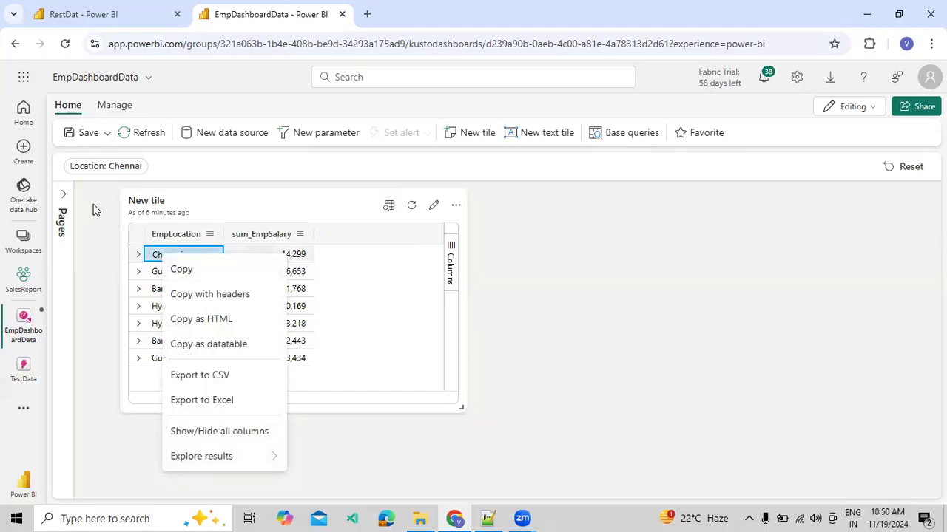
Step: Check the employee table on ChildPage and return to MainPage
{"action": "left_click", "coordinate": [61, 207]}
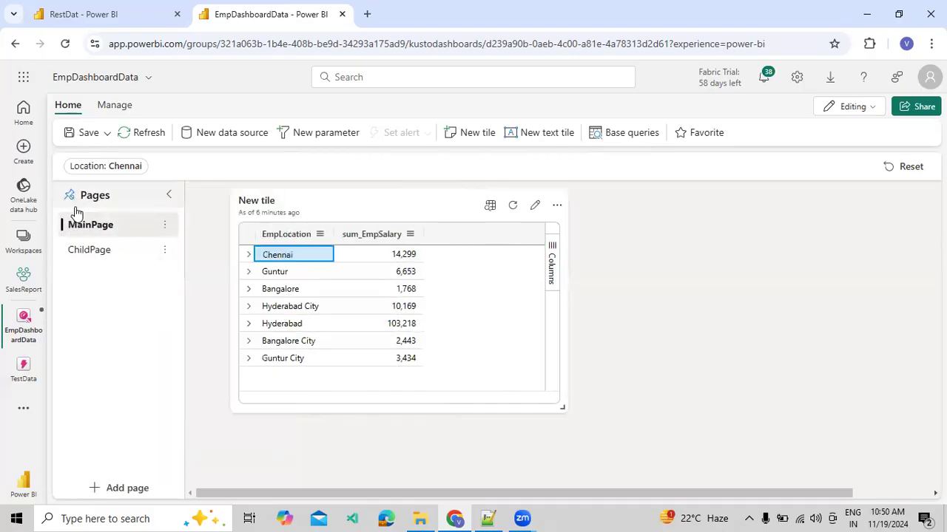
{"action": "left_click", "coordinate": [79, 251]}
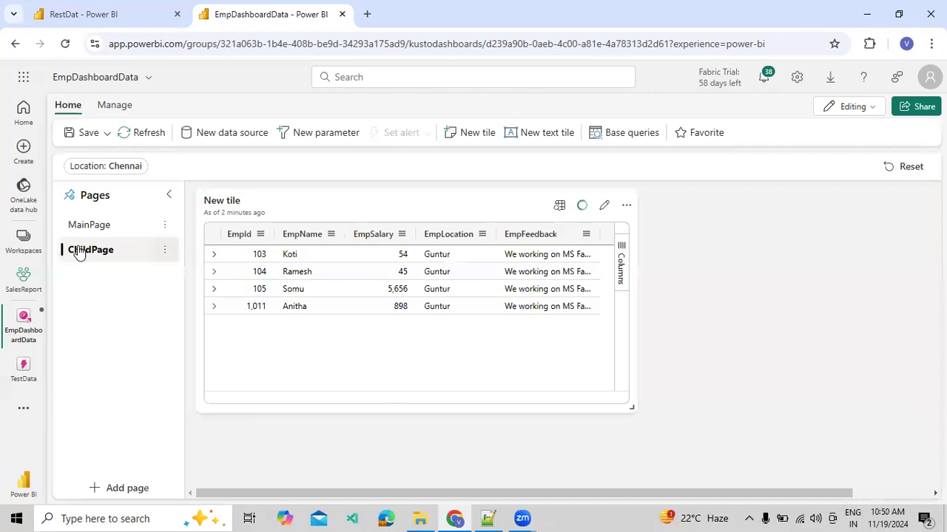
{"action": "left_click", "coordinate": [114, 230]}
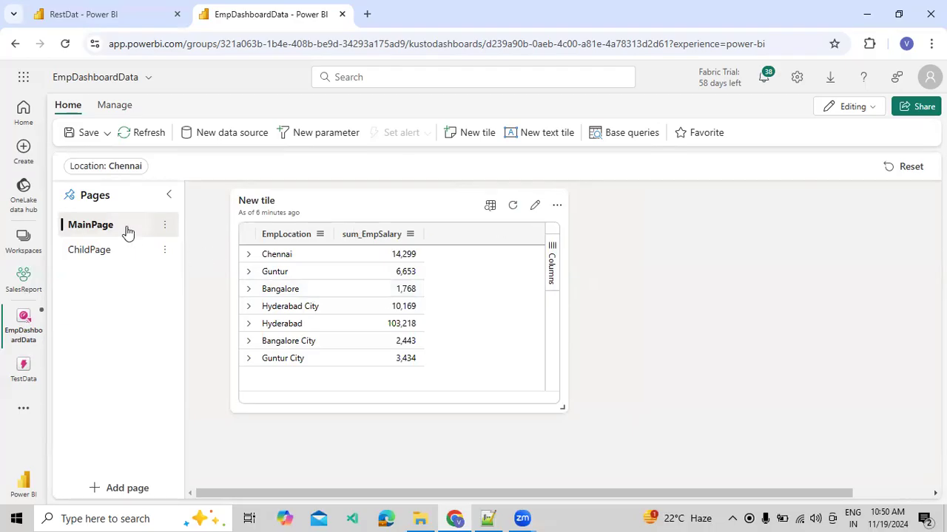
Step: Edit the MainPage tile and add a new drillthrough with ChildPage as its destination page
{"action": "left_click", "coordinate": [536, 210]}
{"action": "scroll", "coordinate": [762, 340], "scroll_direction": "down", "scroll_amount": 3}
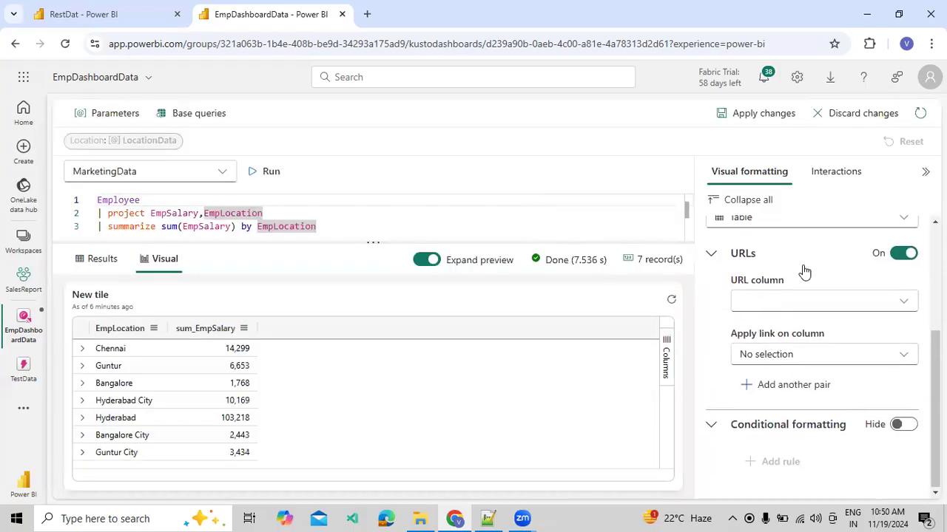
{"action": "left_click", "coordinate": [836, 177]}
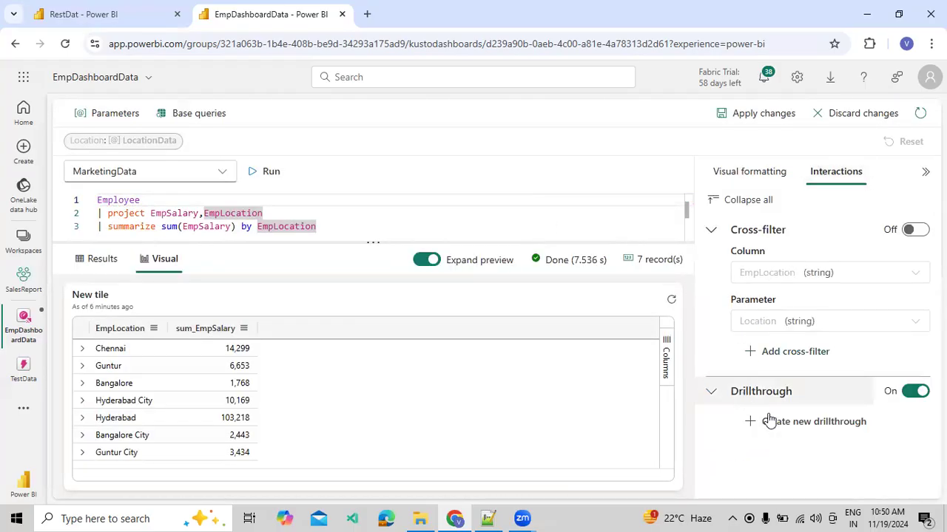
{"action": "left_click", "coordinate": [781, 425]}
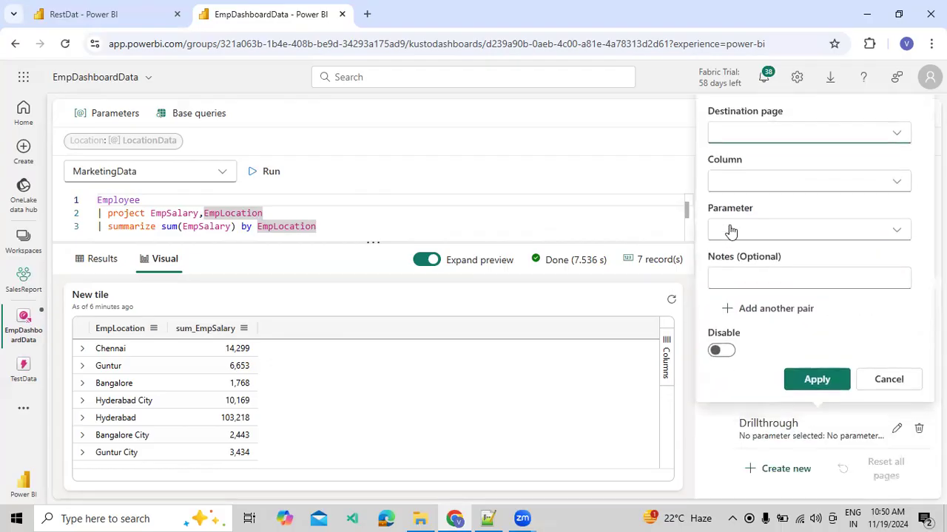
{"action": "left_click", "coordinate": [768, 141]}
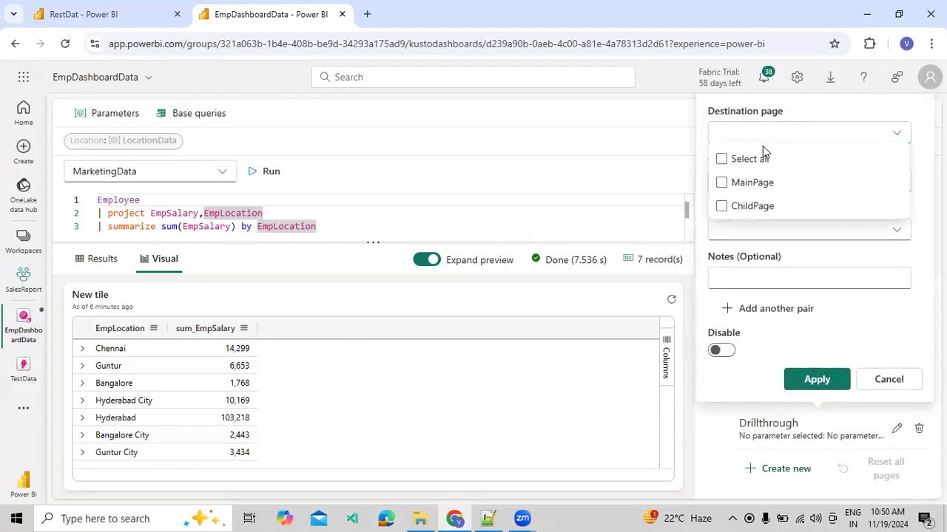
{"action": "left_click", "coordinate": [721, 208]}
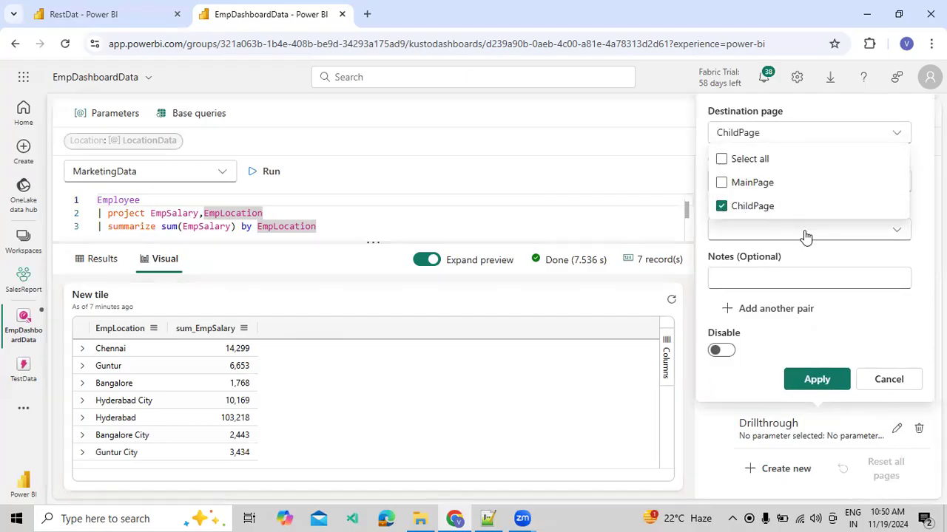
{"action": "left_click", "coordinate": [920, 227]}
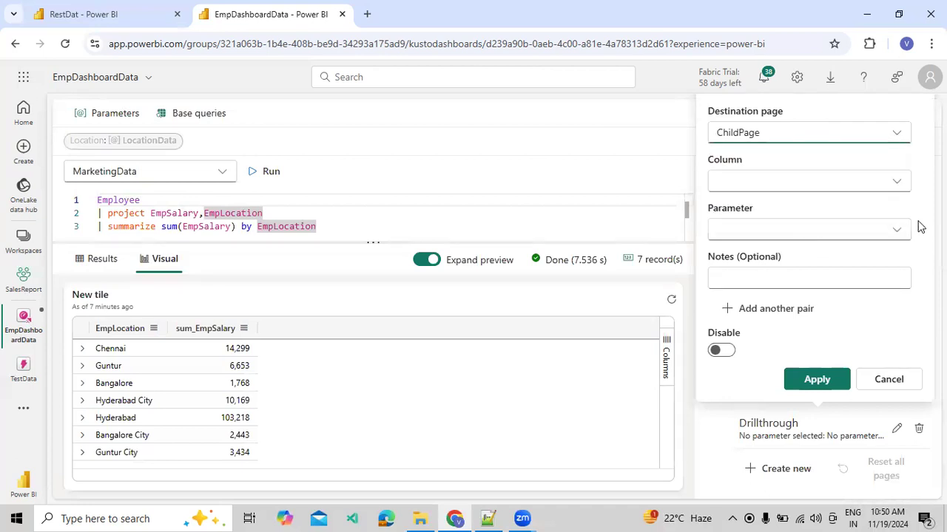
Step: Map the EmpLocation column to the Location parameter in the ChildPage drillthrough, leave it enabled and apply it
{"action": "left_click", "coordinate": [856, 190]}
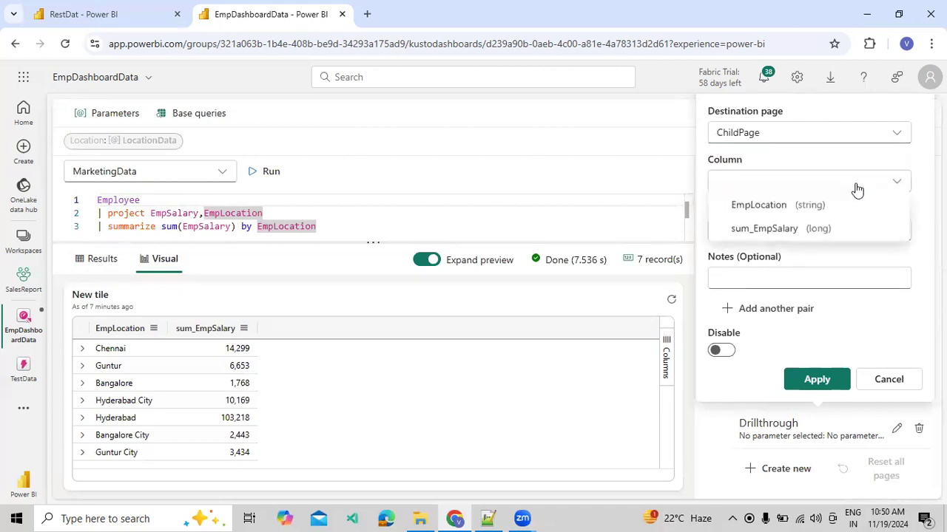
{"action": "left_click", "coordinate": [773, 213]}
{"action": "left_click", "coordinate": [781, 234]}
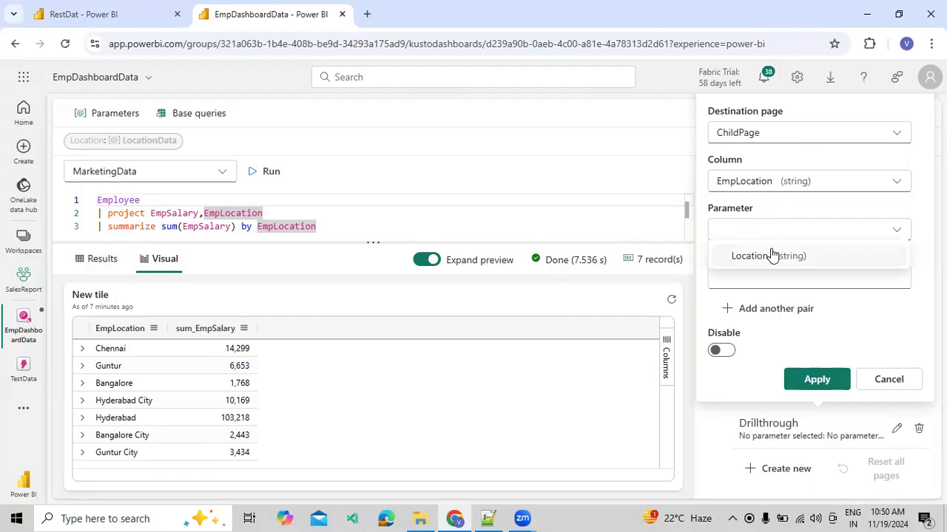
{"action": "left_click", "coordinate": [771, 255]}
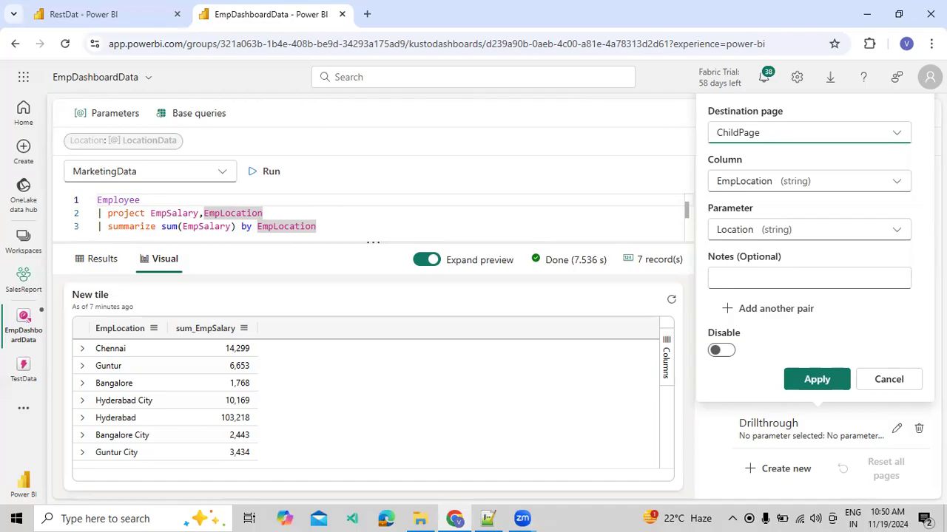
{"action": "left_click", "coordinate": [893, 278]}
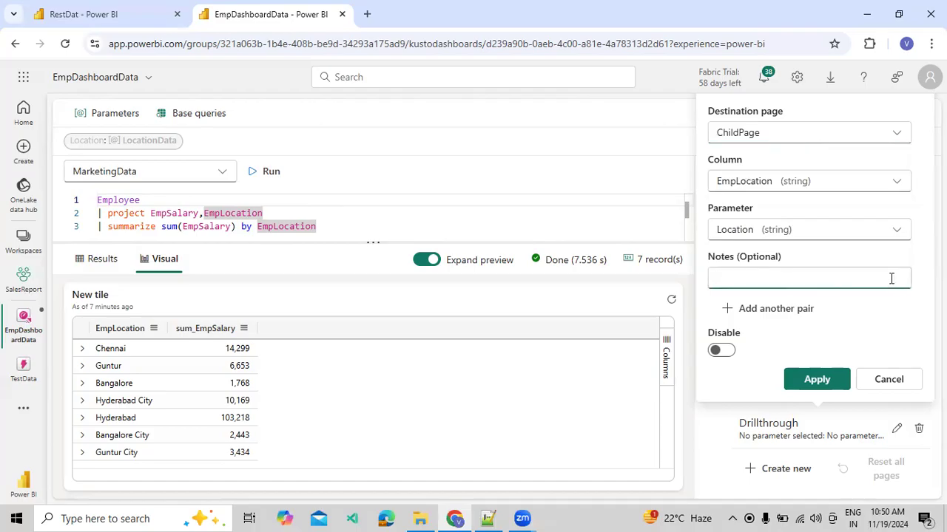
{"action": "left_click", "coordinate": [725, 351]}
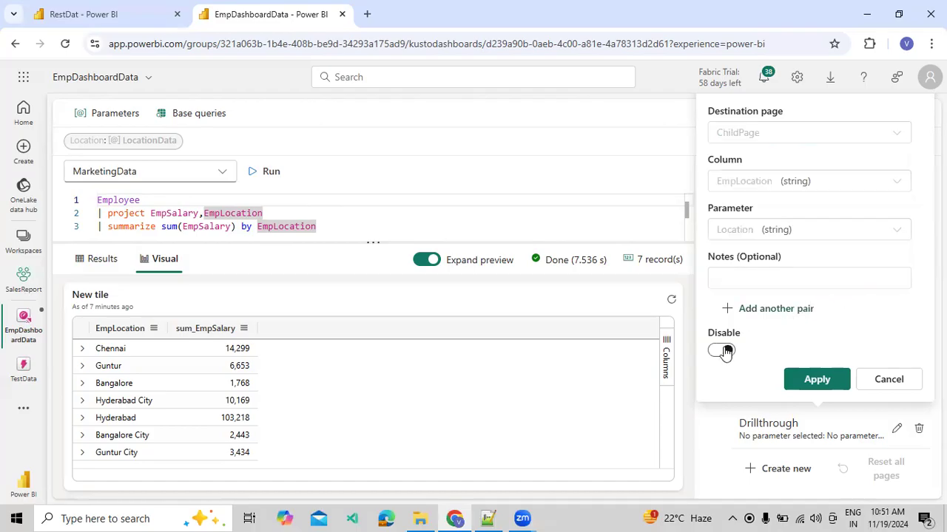
{"action": "left_click", "coordinate": [724, 352]}
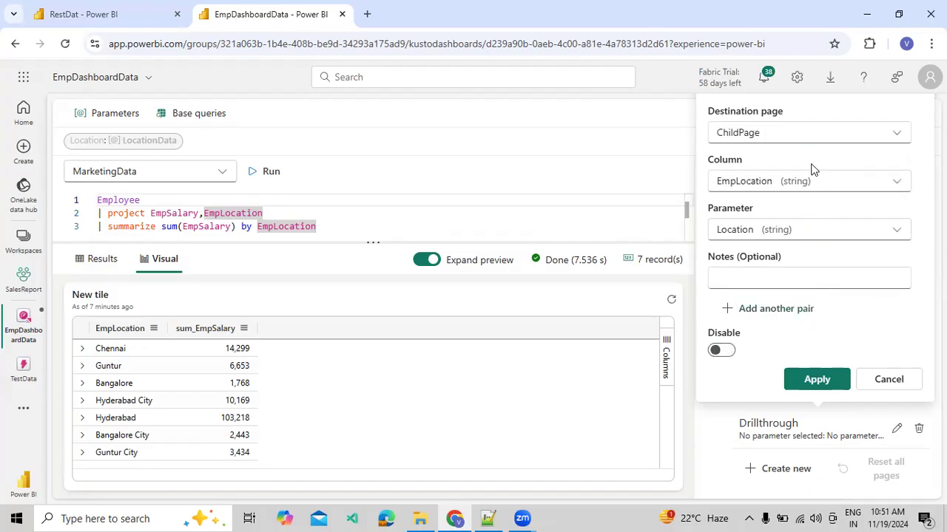
{"action": "left_click", "coordinate": [823, 380]}
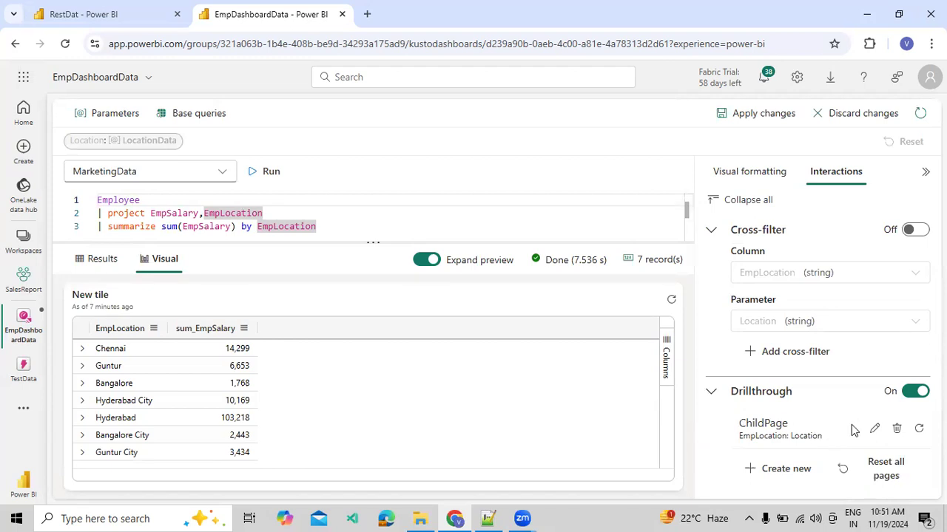
Step: Review the ChildPage drillthrough's settings, reapply them and apply the changes to the MainPage tile
{"action": "left_click", "coordinate": [874, 429]}
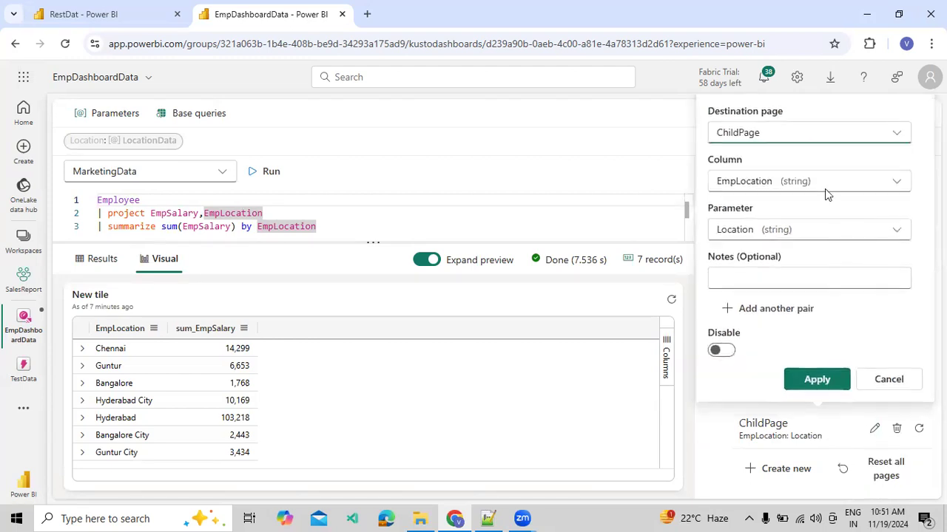
{"action": "left_click", "coordinate": [817, 385]}
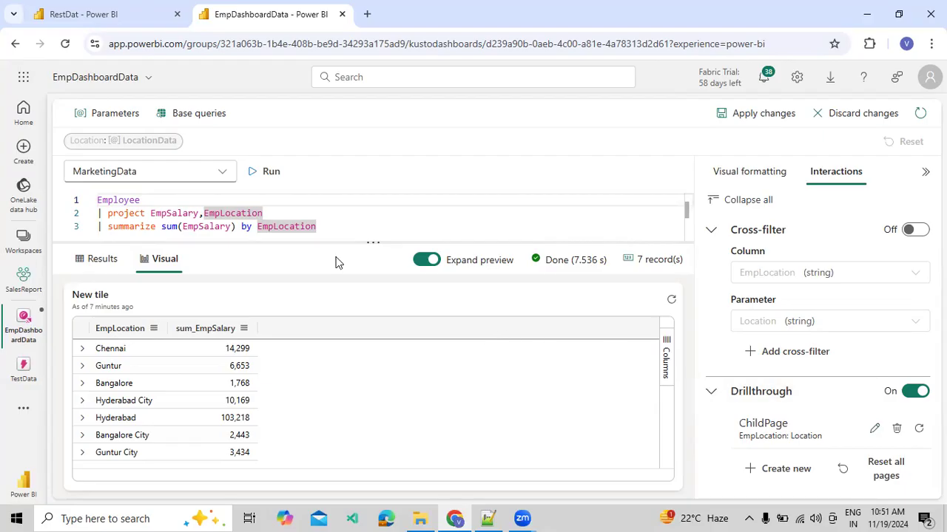
{"action": "left_click", "coordinate": [733, 118]}
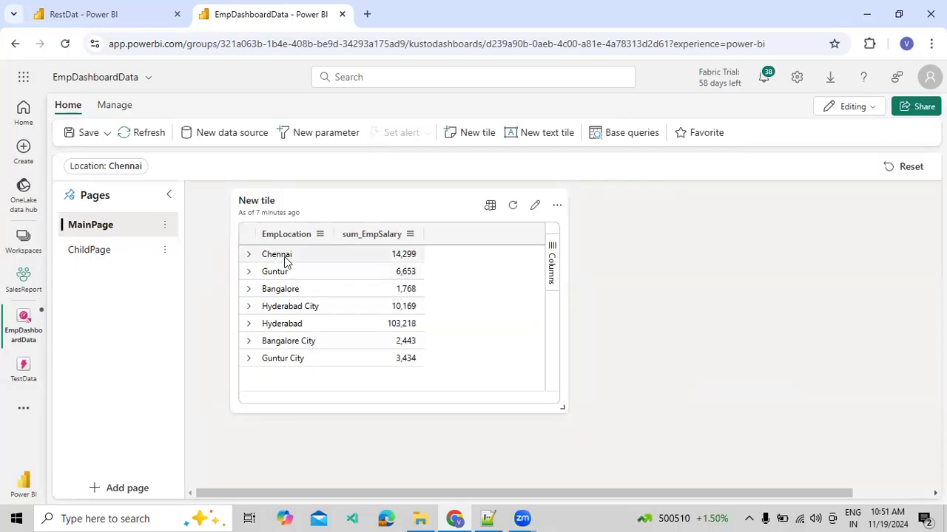
Step: Check on ChildPage that the tile's query filters EmpLocation by the LocationData variable, then close the tile editor
{"action": "left_click", "coordinate": [83, 249]}
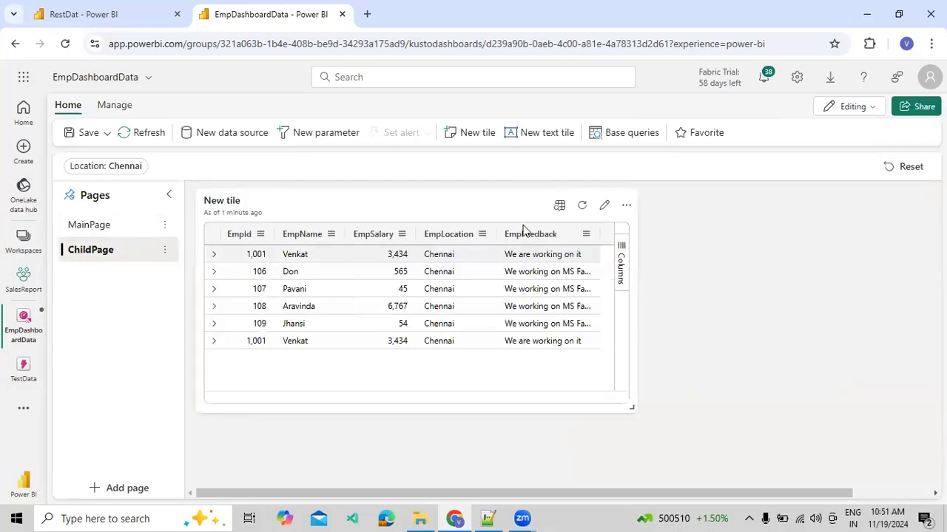
{"action": "left_click", "coordinate": [603, 207]}
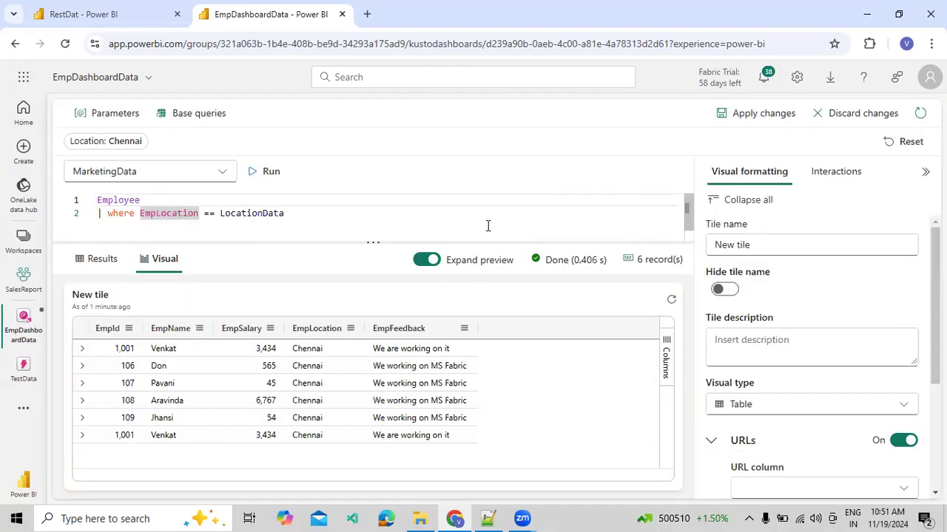
{"action": "double_click", "coordinate": [253, 213]}
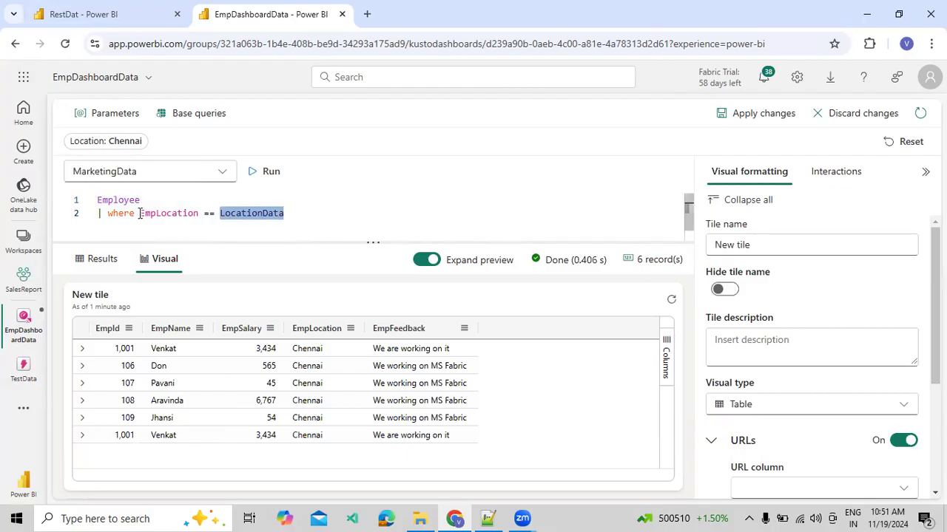
{"action": "mouse_move", "coordinate": [173, 214]}
{"action": "left_click", "coordinate": [769, 115]}
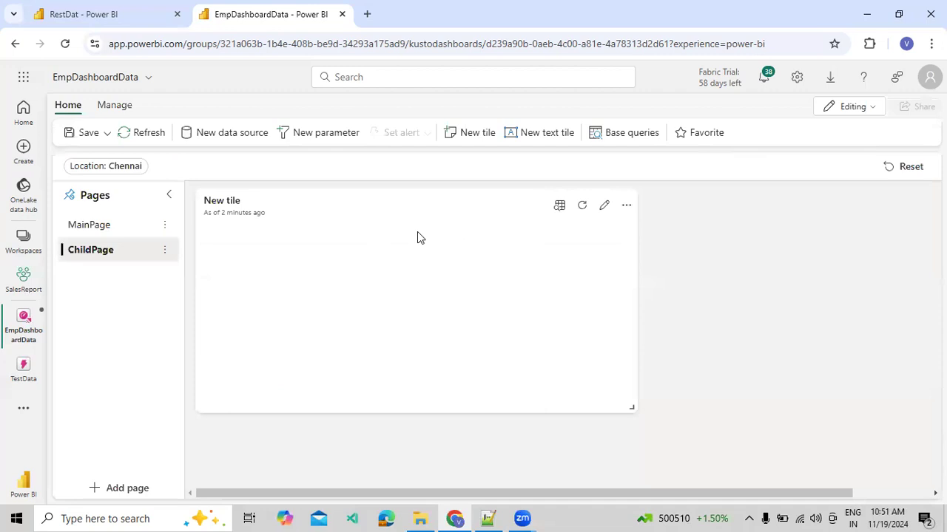
Step: Return to MainPage, save the dashboard and switch it to Viewing mode
{"action": "left_click", "coordinate": [129, 227]}
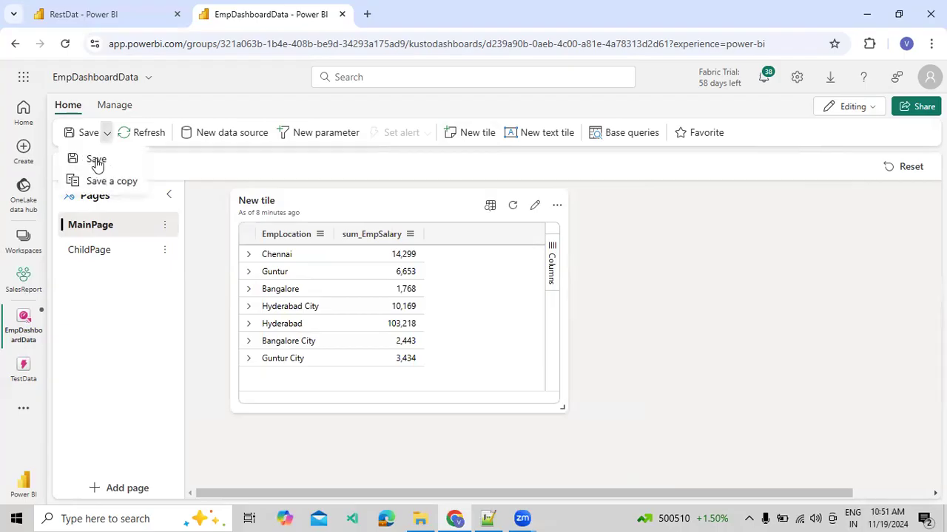
{"action": "left_click", "coordinate": [94, 160]}
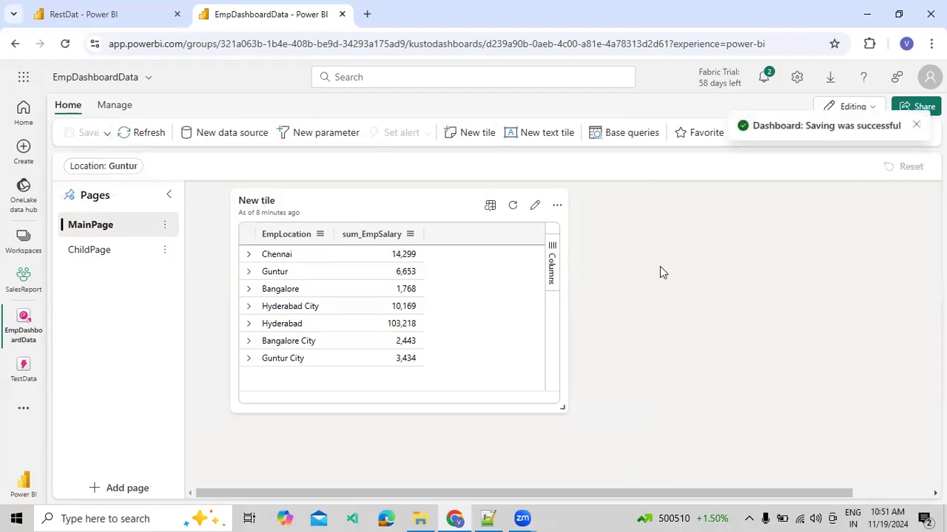
{"action": "left_click", "coordinate": [916, 125]}
{"action": "left_click", "coordinate": [854, 110]}
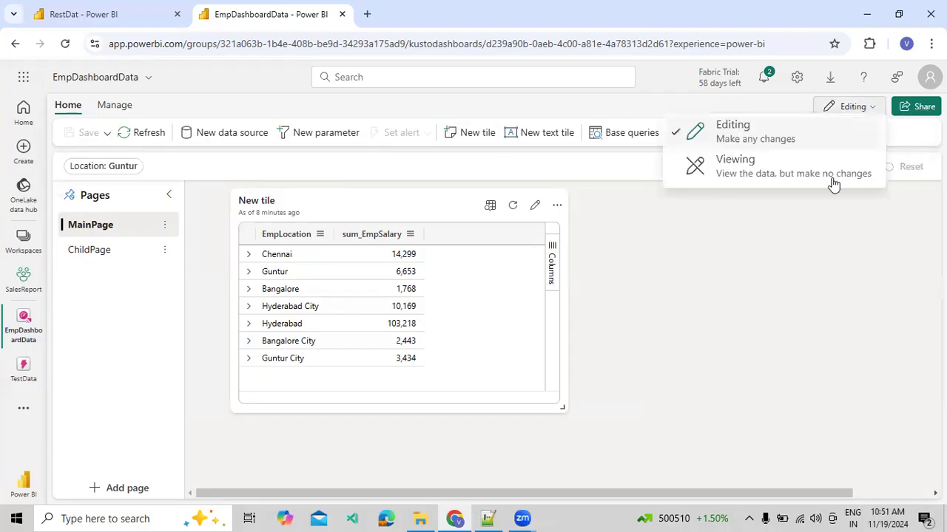
{"action": "left_click", "coordinate": [802, 175]}
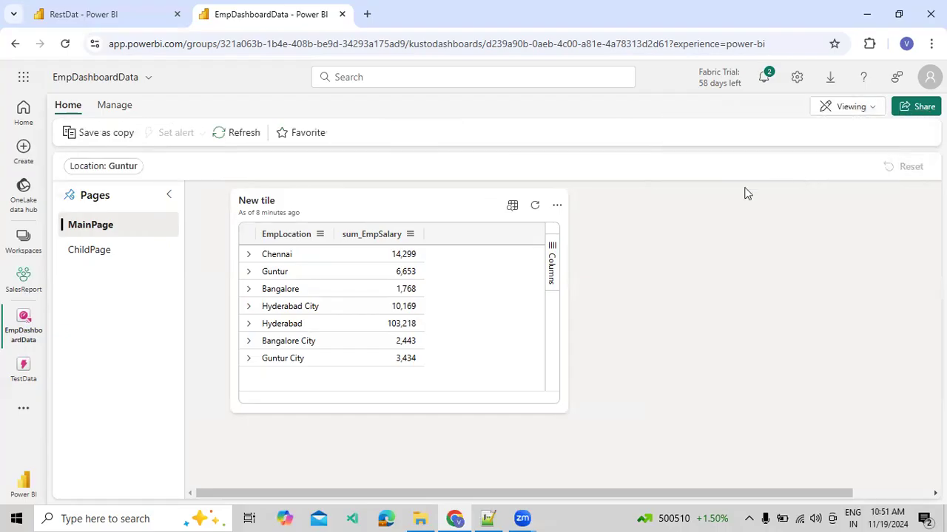
Step: Test the drillthrough from the Chennai row to ChildPage and go back to MainPage
{"action": "right_click", "coordinate": [287, 254]}
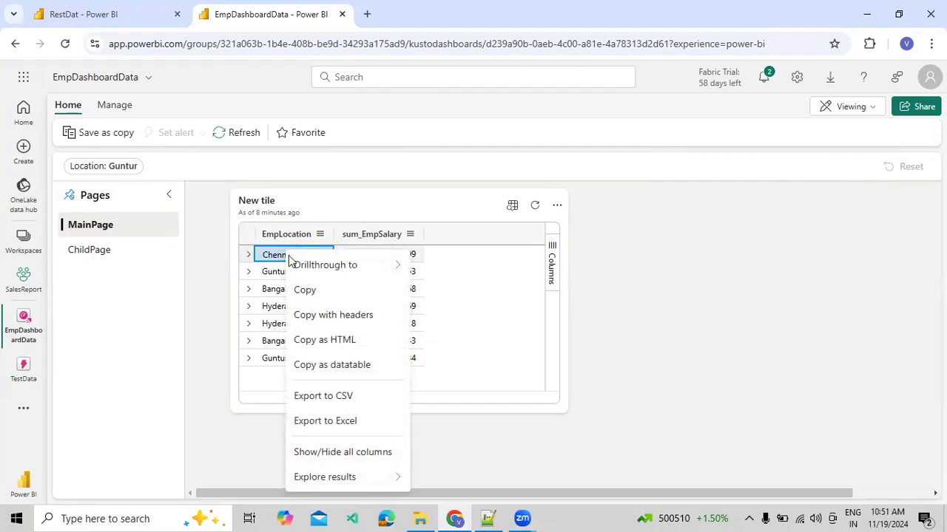
{"action": "mouse_move", "coordinate": [296, 265]}
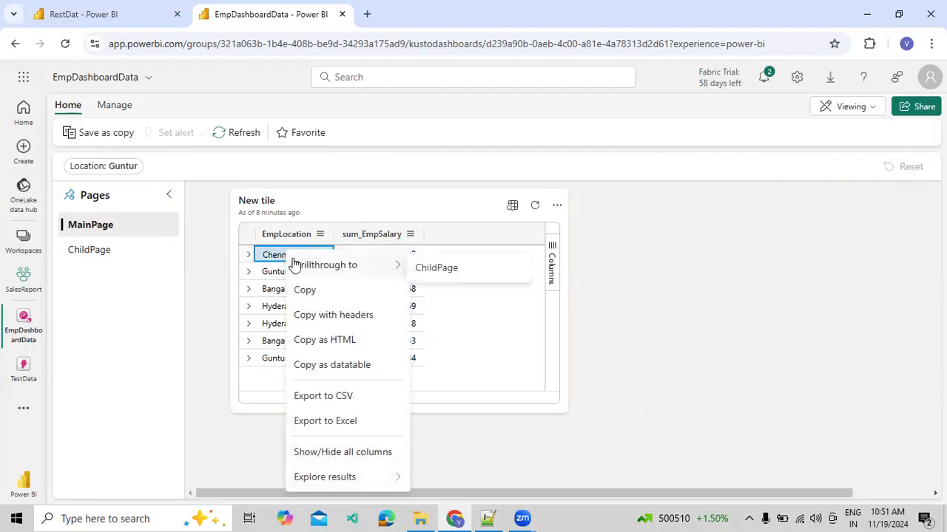
{"action": "left_click", "coordinate": [437, 269]}
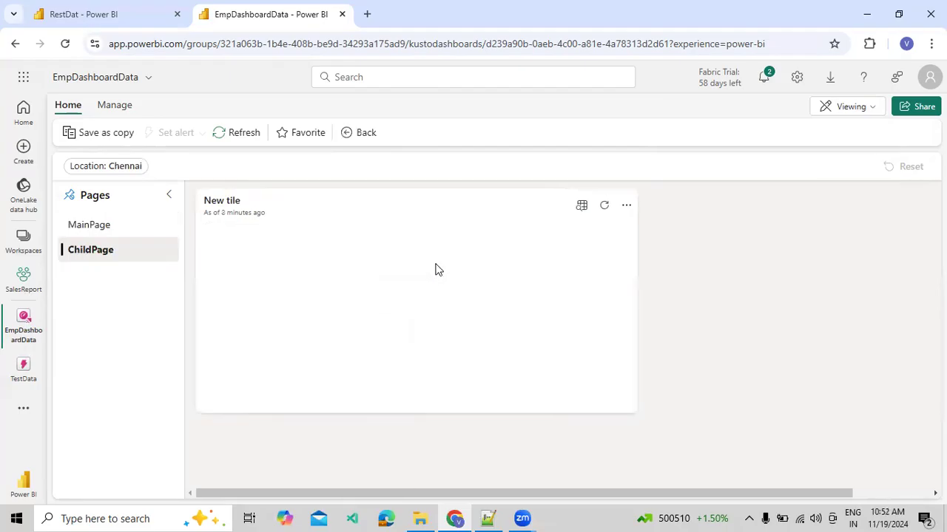
{"action": "left_click", "coordinate": [363, 135]}
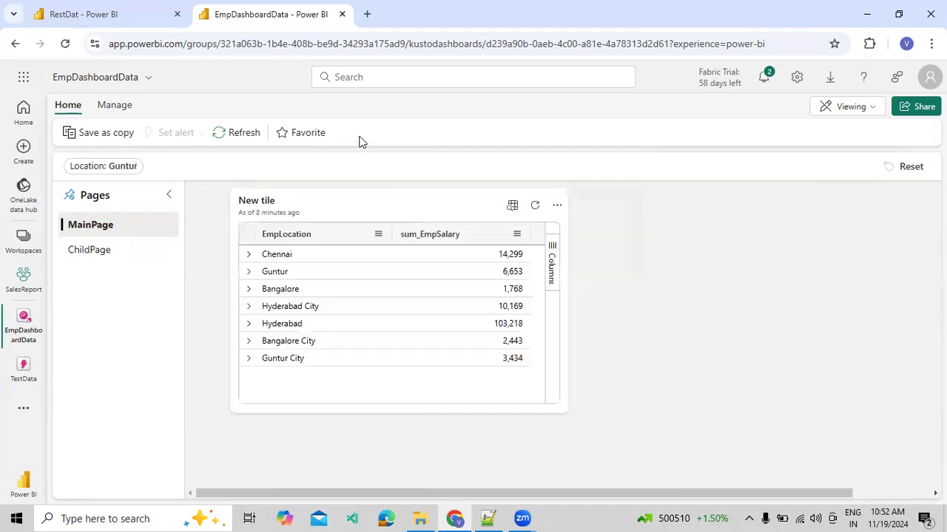
Step: Test the drillthrough from the Hyderabad row to ChildPage and go back to MainPage
{"action": "right_click", "coordinate": [282, 325]}
{"action": "mouse_move", "coordinate": [395, 116]}
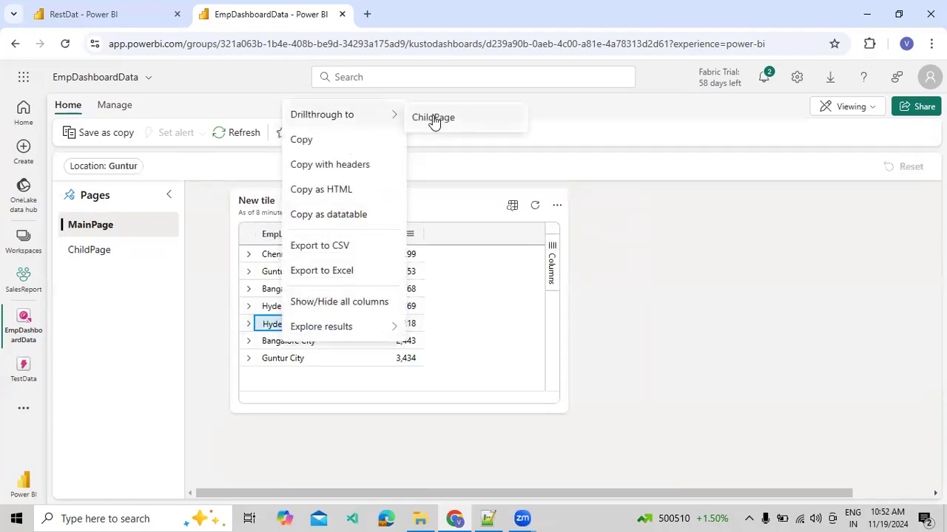
{"action": "left_click", "coordinate": [436, 120]}
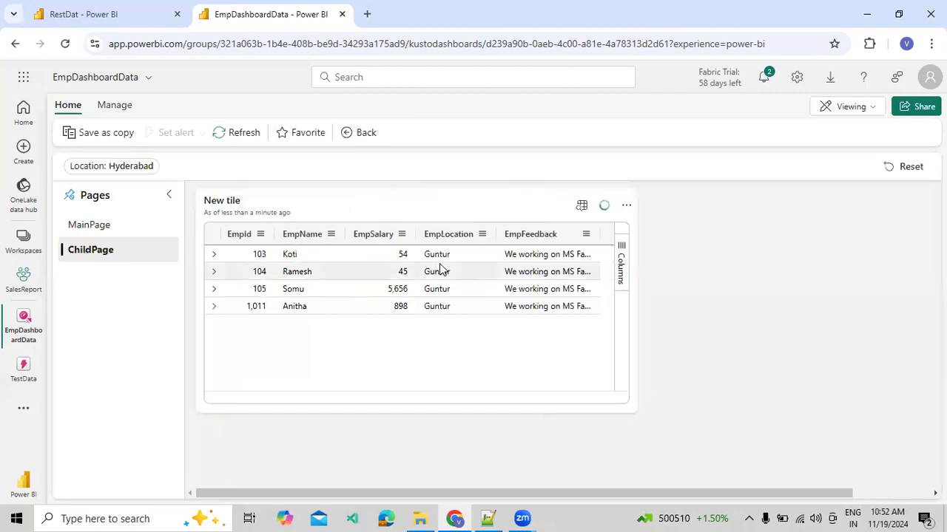
{"action": "left_click", "coordinate": [354, 140]}
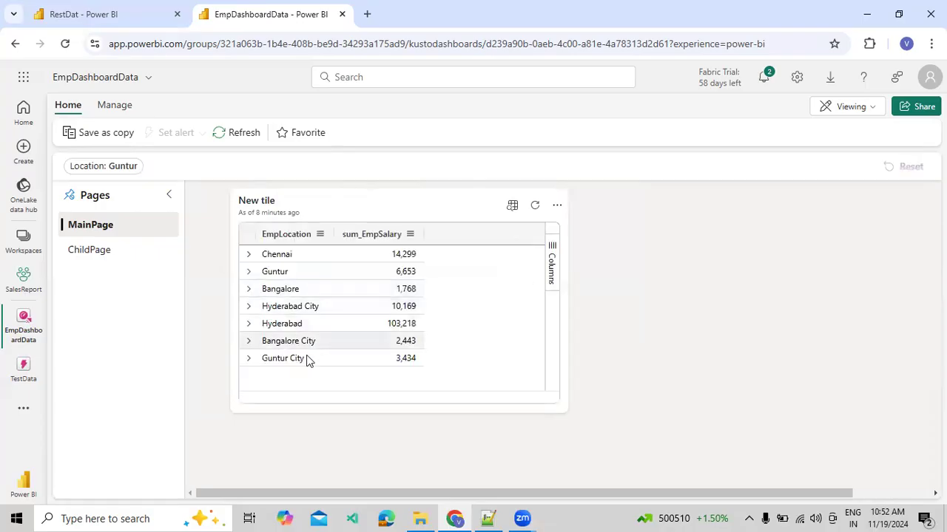
Step: Test the drillthrough from the Guntur City row to ChildPage and go back to MainPage
{"action": "right_click", "coordinate": [308, 360]}
{"action": "mouse_move", "coordinate": [395, 131]}
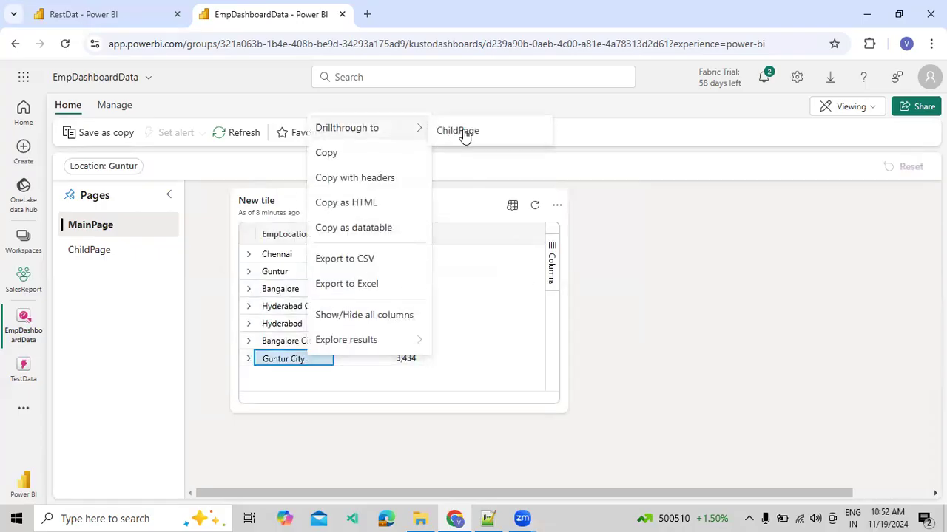
{"action": "left_click", "coordinate": [458, 132]}
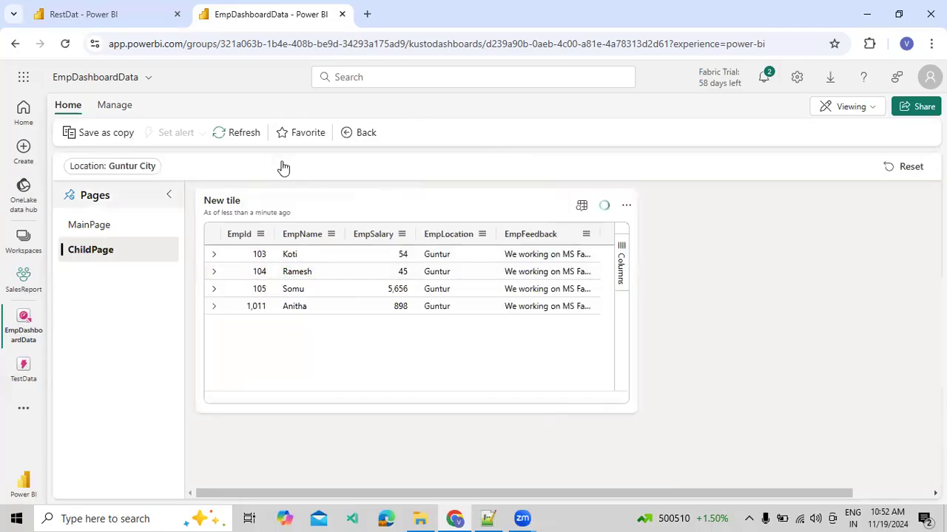
{"action": "left_click", "coordinate": [356, 136]}
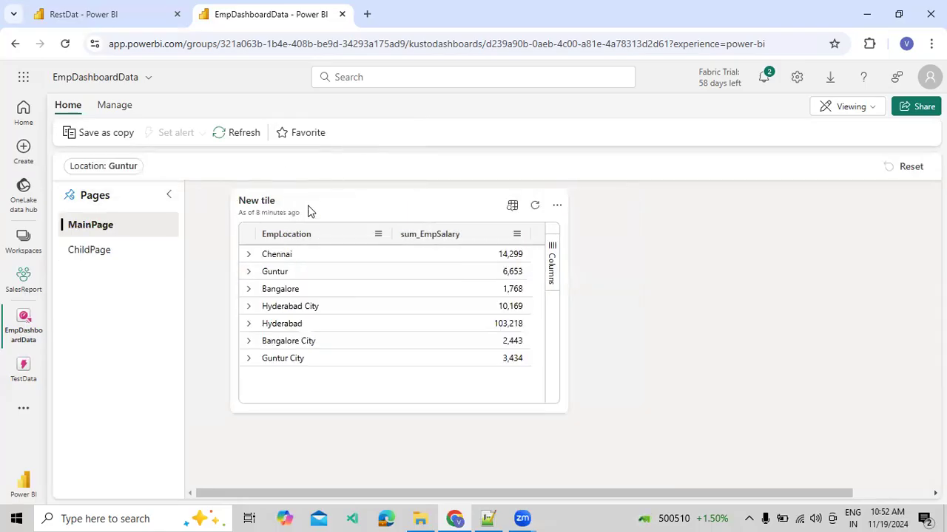
Step: Test the drillthrough from the Hyderabad City row to ChildPage and go back to MainPage
{"action": "right_click", "coordinate": [280, 311]}
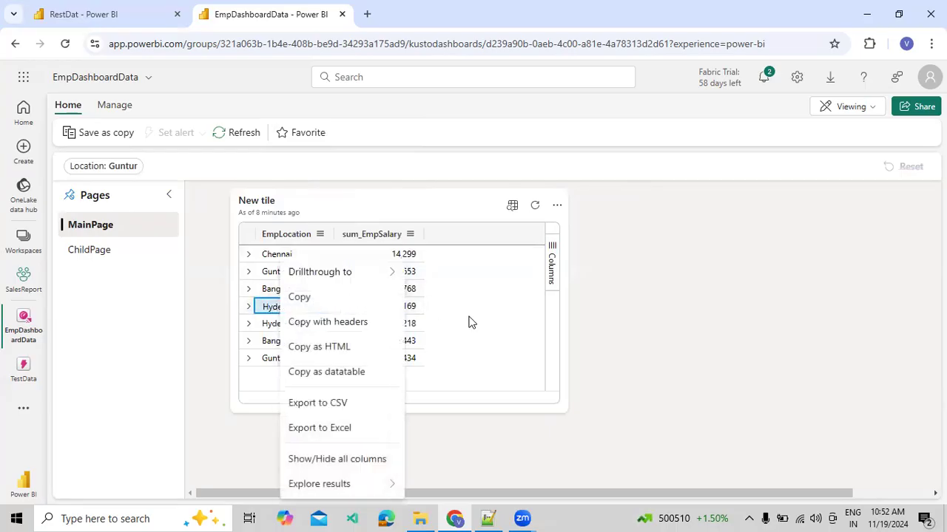
{"action": "mouse_move", "coordinate": [386, 271]}
{"action": "left_click", "coordinate": [431, 275]}
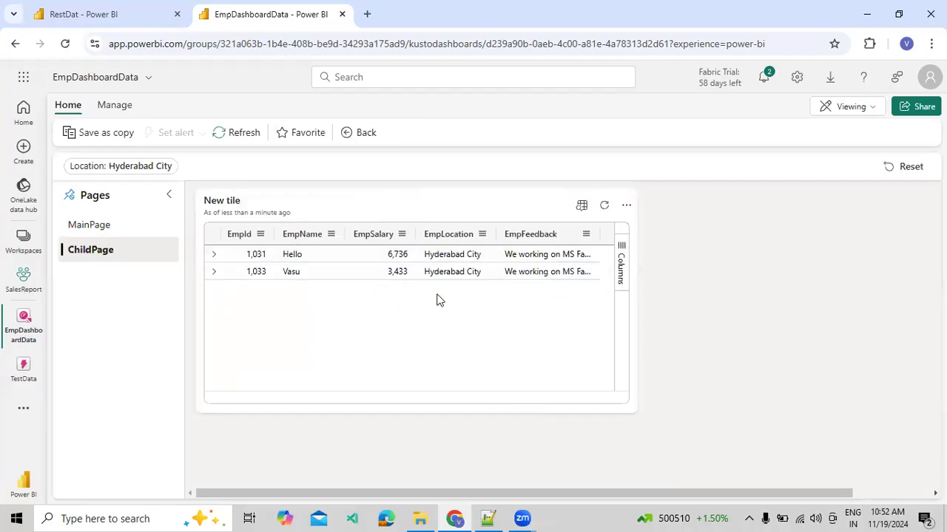
{"action": "left_click", "coordinate": [349, 132]}
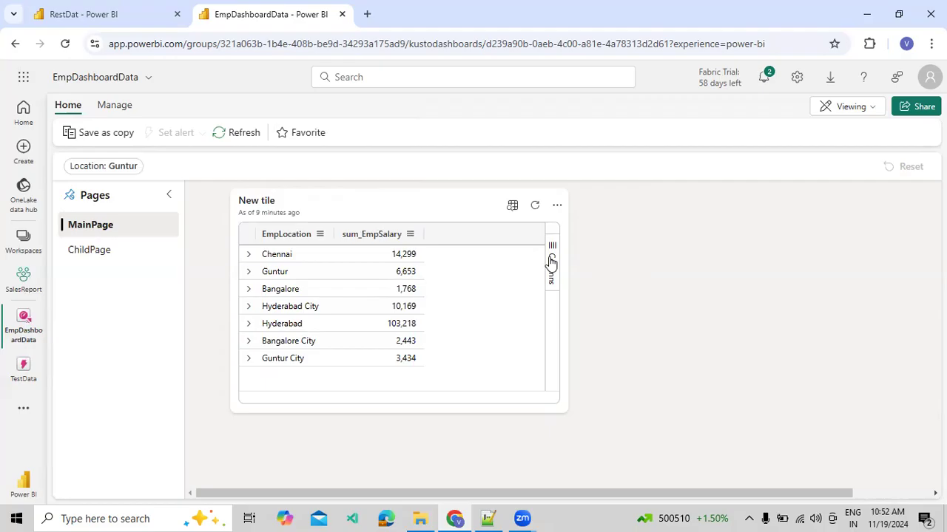
Step: Switch the dashboard back to Editing mode and collapse the list of pages
{"action": "left_click", "coordinate": [837, 111]}
{"action": "left_click", "coordinate": [810, 135]}
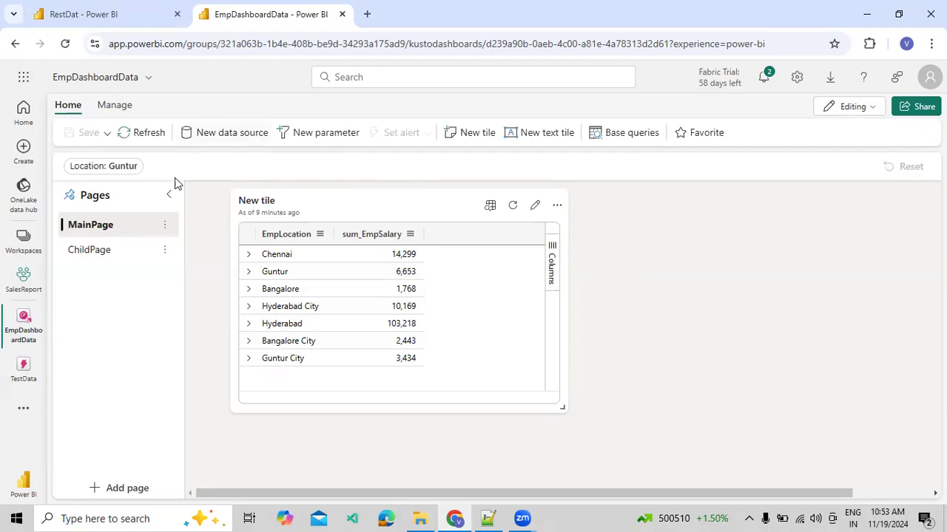
{"action": "left_click", "coordinate": [171, 197]}
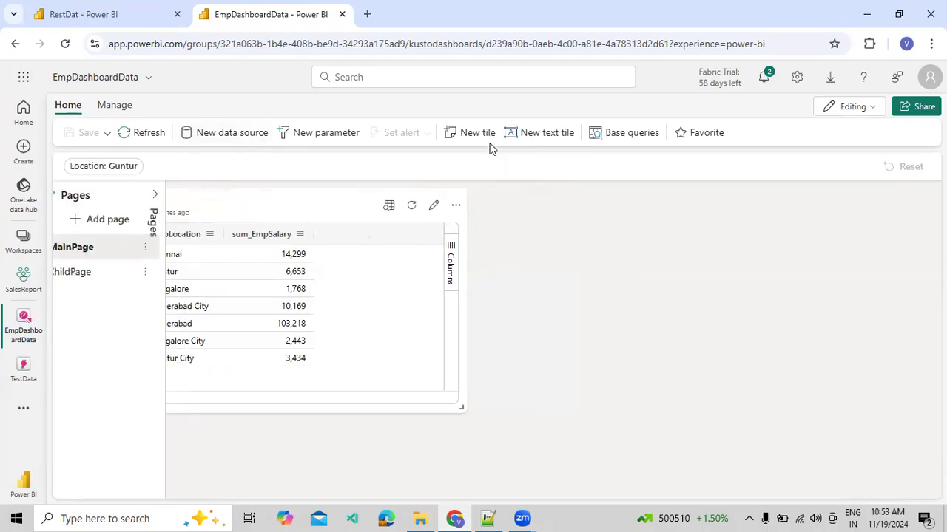
Step: Add a new tile to MainPage and replace its example query with the Employee table name
{"action": "left_click", "coordinate": [471, 131]}
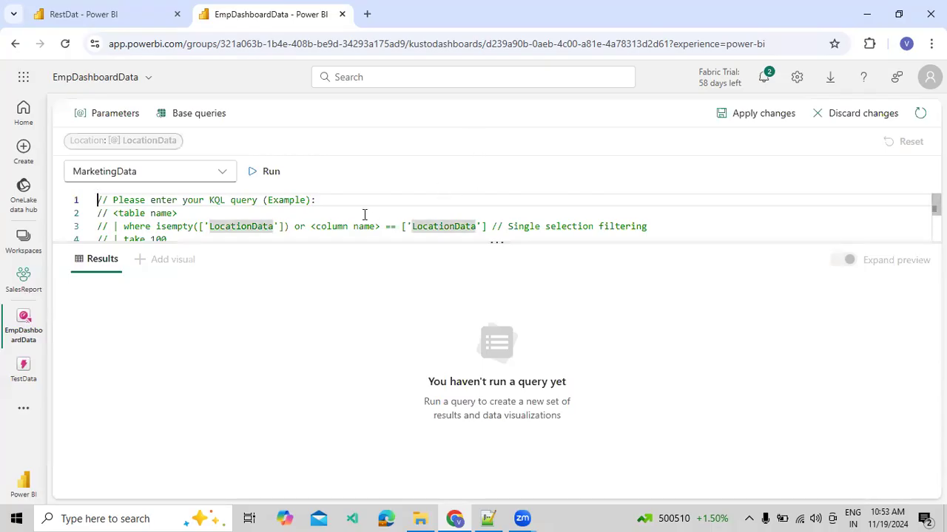
{"action": "key", "text": "ctrl+a"}
{"action": "type", "text": "Emp"}
{"action": "key", "text": "Tab"}
{"action": "key", "text": "Return"}
{"action": "key", "text": "BackSpace"}
{"action": "key", "text": "BackSpace"}
{"action": "key", "text": "BackSpace"}
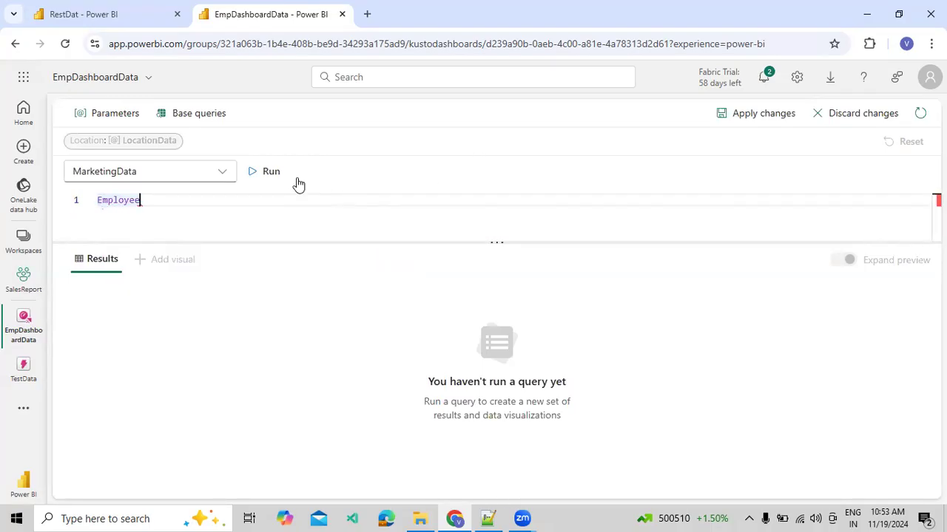
Step: Run the Employee query, apply it to MainPage and widen the new tile to show more columns
{"action": "left_click", "coordinate": [270, 171]}
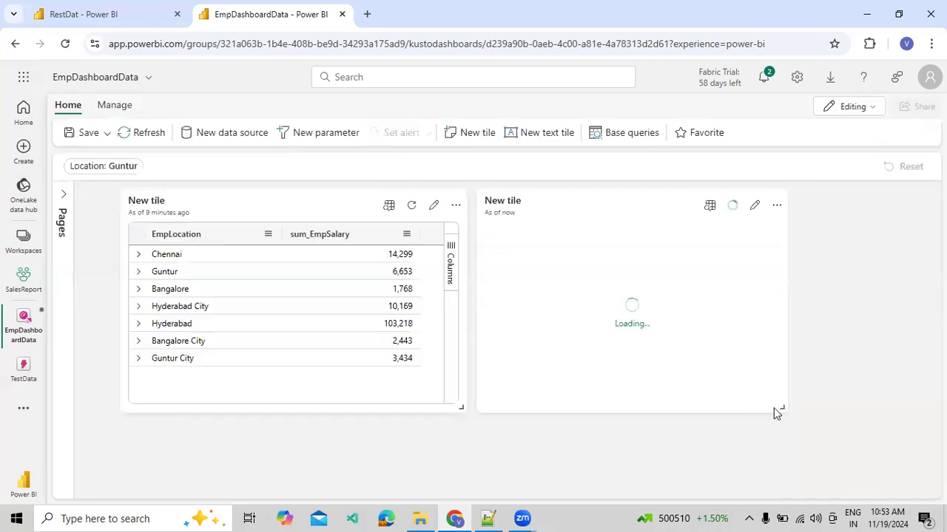
{"action": "left_click_drag", "start_coordinate": [781, 409], "coordinate": [874, 417]}
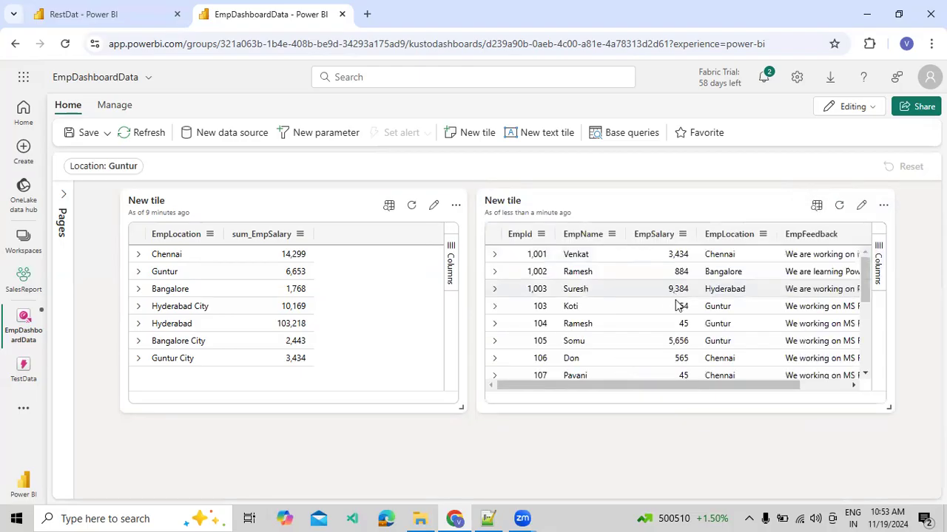
Step: Check the options offered on the Hyderabad cell of the Employee tile and review the tile's query
{"action": "left_click", "coordinate": [727, 291]}
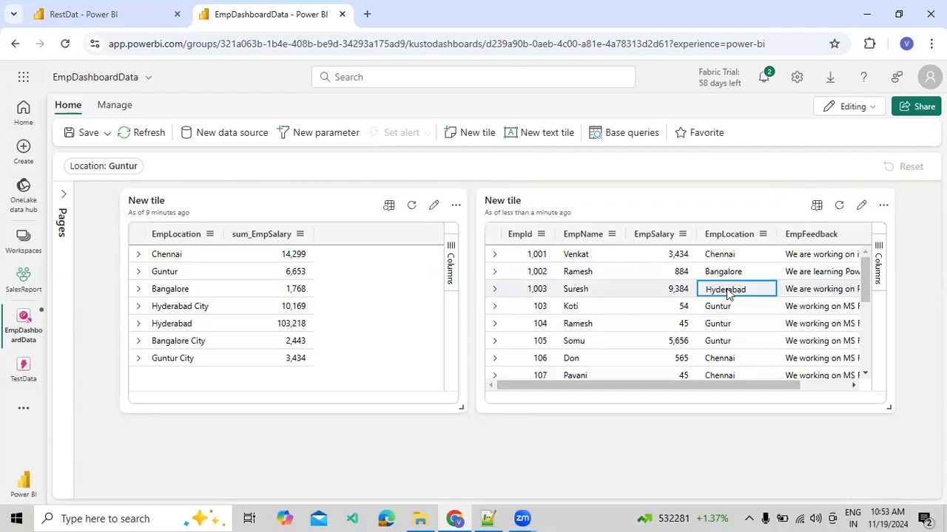
{"action": "right_click", "coordinate": [728, 292]}
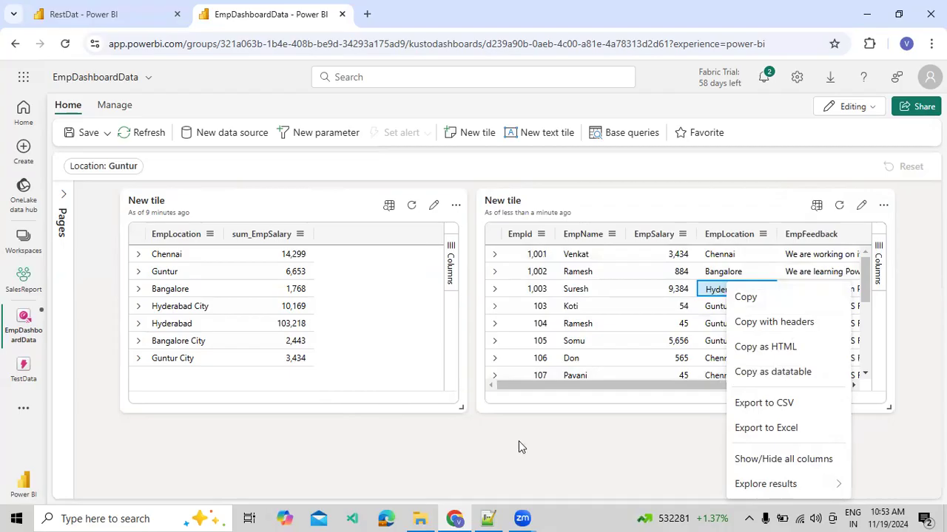
{"action": "left_click", "coordinate": [544, 434]}
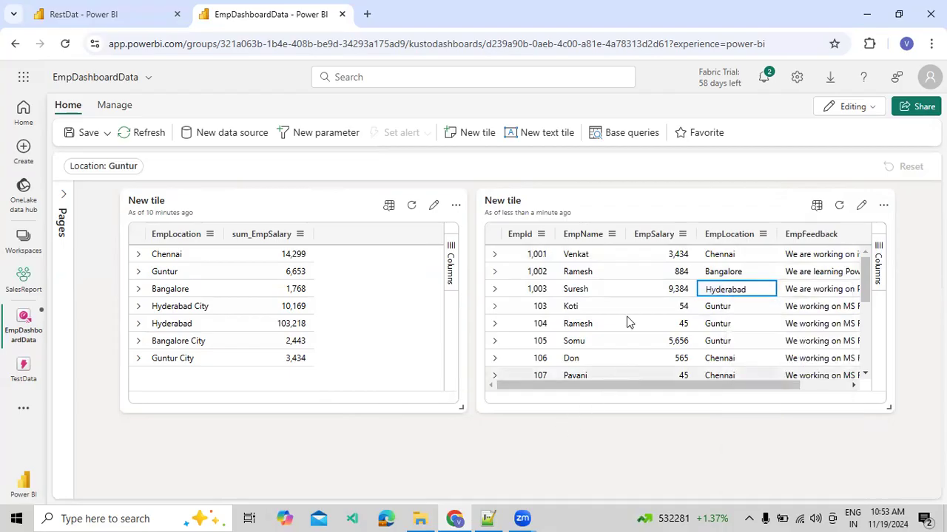
{"action": "scroll", "coordinate": [625, 321], "scroll_direction": "down", "scroll_amount": 3}
{"action": "scroll", "coordinate": [690, 275], "scroll_direction": "up", "scroll_amount": 3}
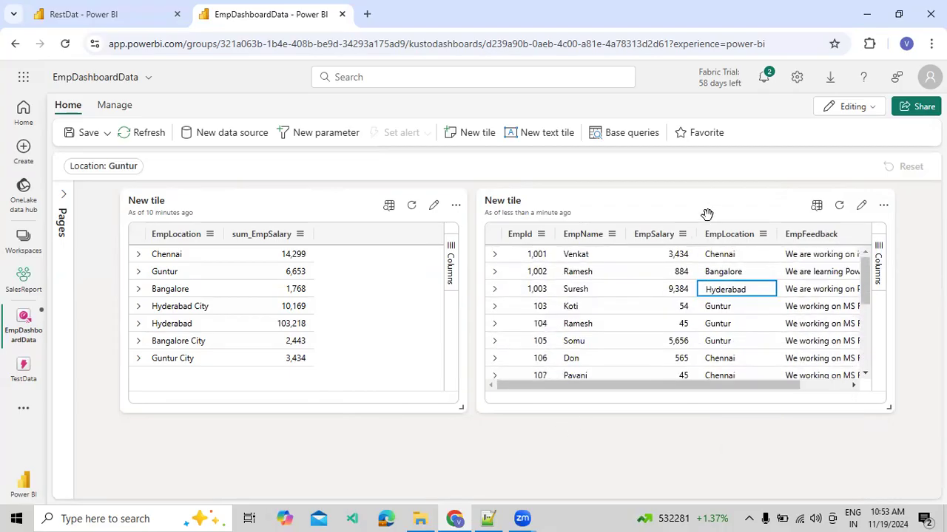
{"action": "left_click", "coordinate": [861, 206]}
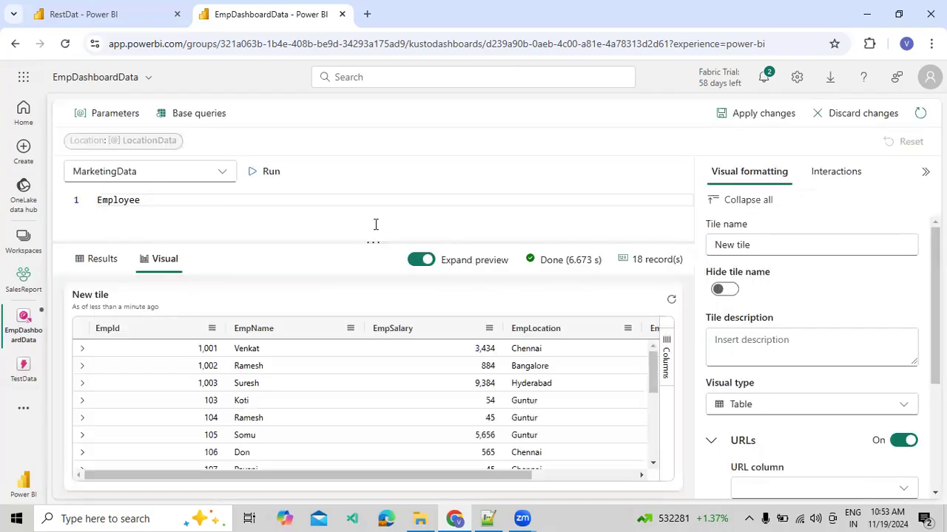
{"action": "left_click", "coordinate": [742, 118]}
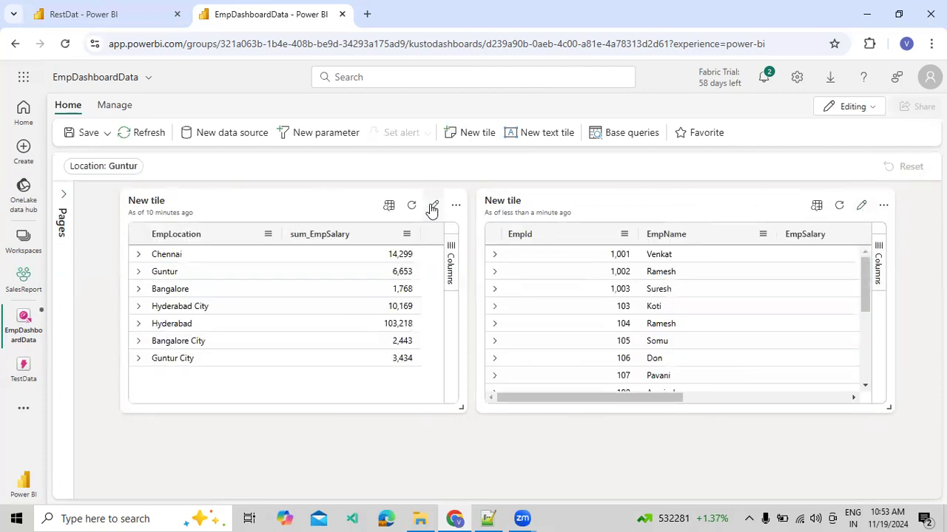
Step: Turn off drillthrough in the interaction settings of the tile that sums EmpSalary by EmpLocation
{"action": "left_click", "coordinate": [433, 206]}
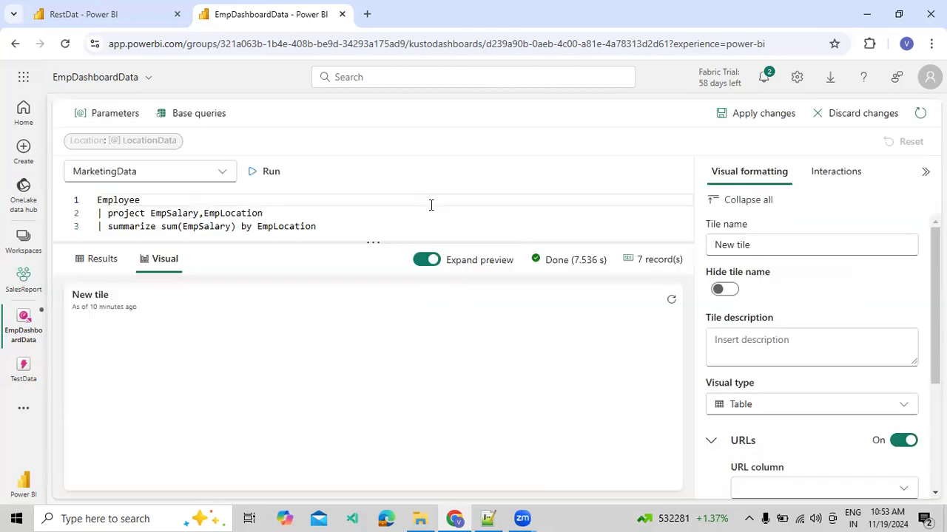
{"action": "left_click", "coordinate": [349, 220]}
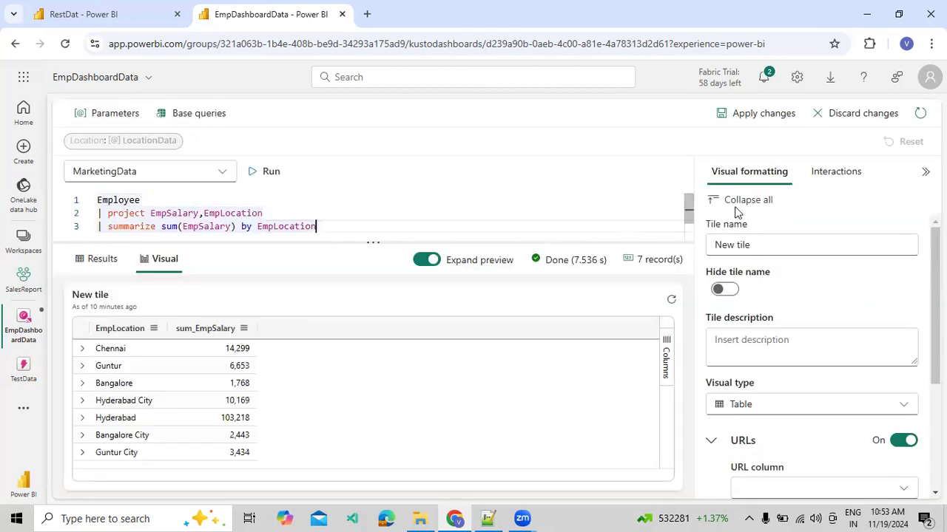
{"action": "left_click", "coordinate": [821, 171]}
{"action": "left_click", "coordinate": [915, 392]}
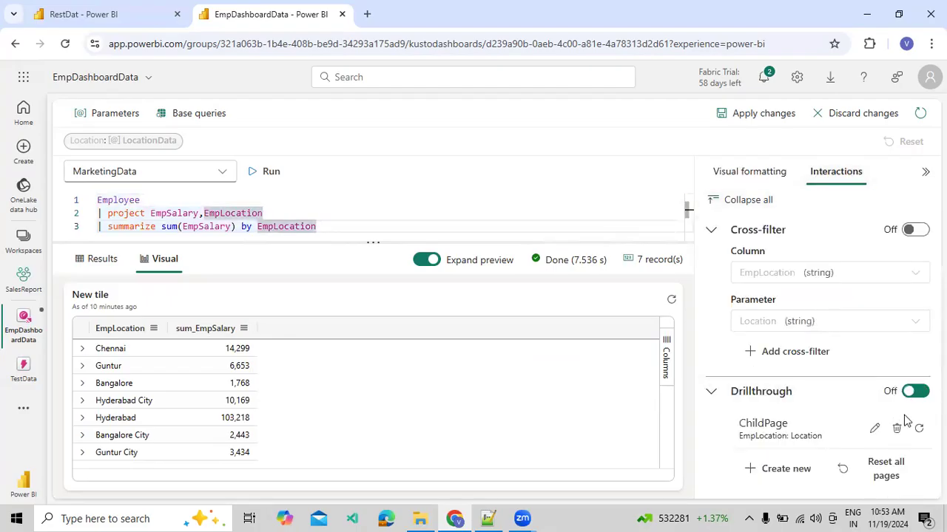
Step: Enable cross-filter on the EmpLocation column with the Location parameter and apply the changes to the salary tile
{"action": "left_click", "coordinate": [915, 231]}
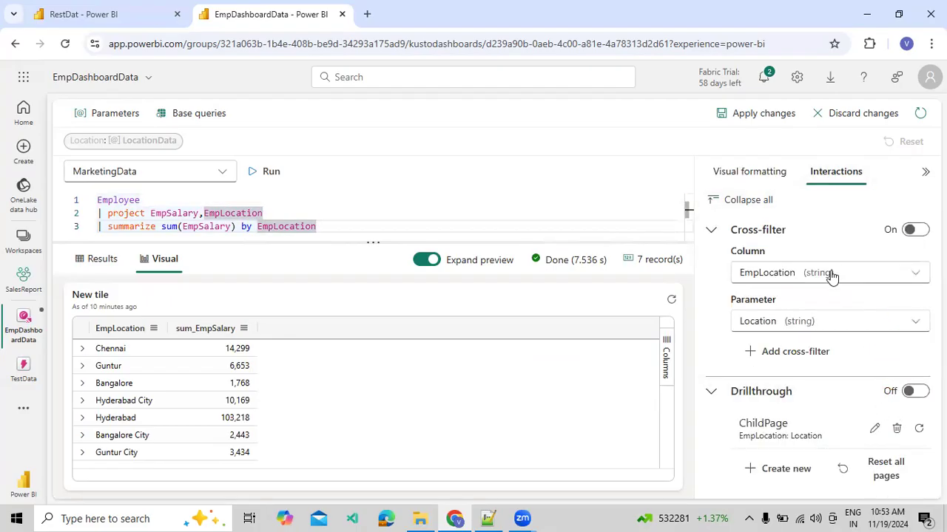
{"action": "left_click", "coordinate": [800, 328]}
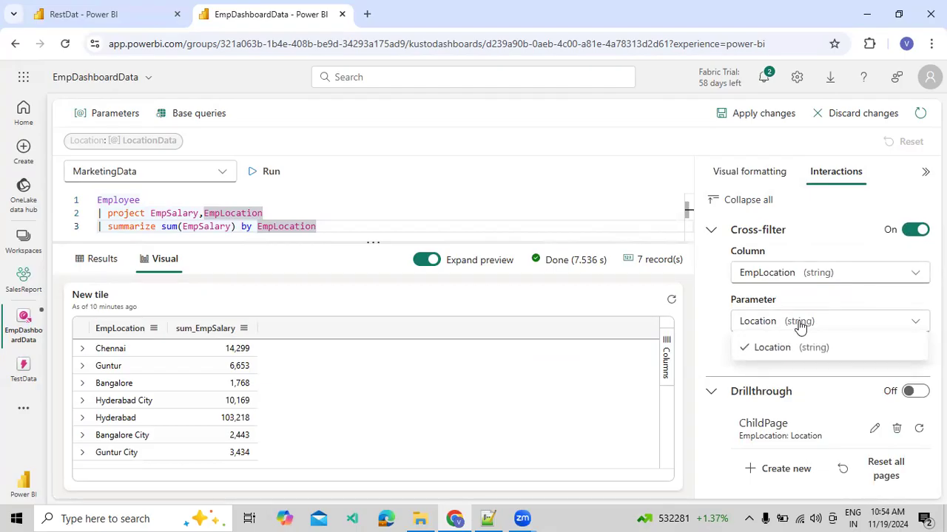
{"action": "left_click", "coordinate": [784, 345]}
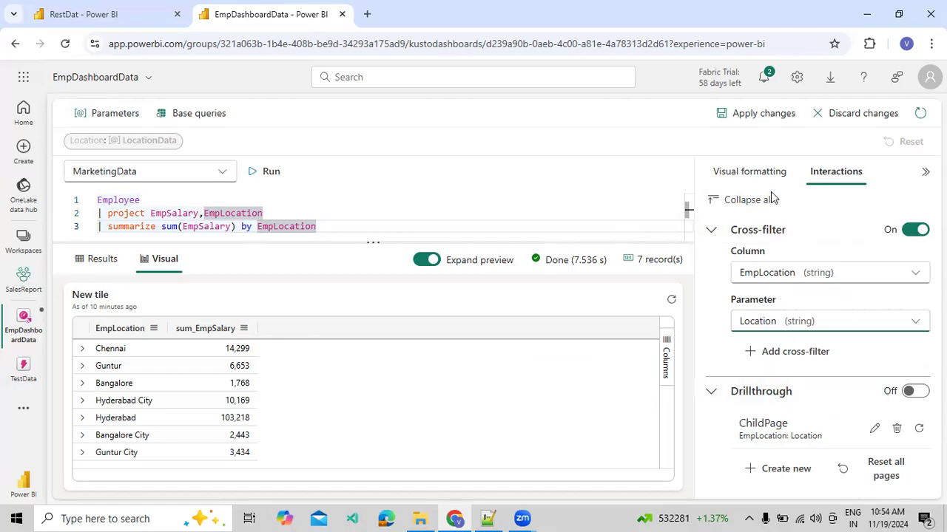
{"action": "left_click", "coordinate": [756, 119]}
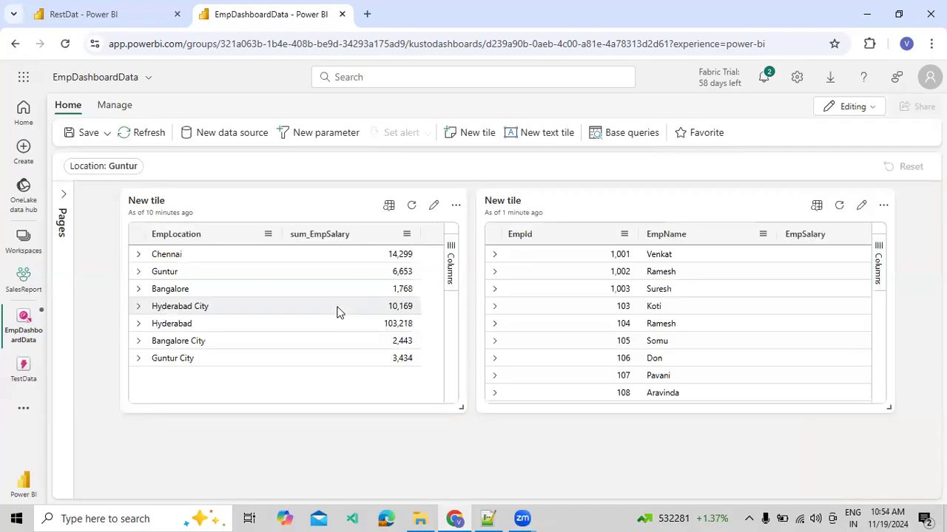
Step: Edit the Employee tile's query and add a second line with a where condition on EmpLocation
{"action": "left_click", "coordinate": [862, 207]}
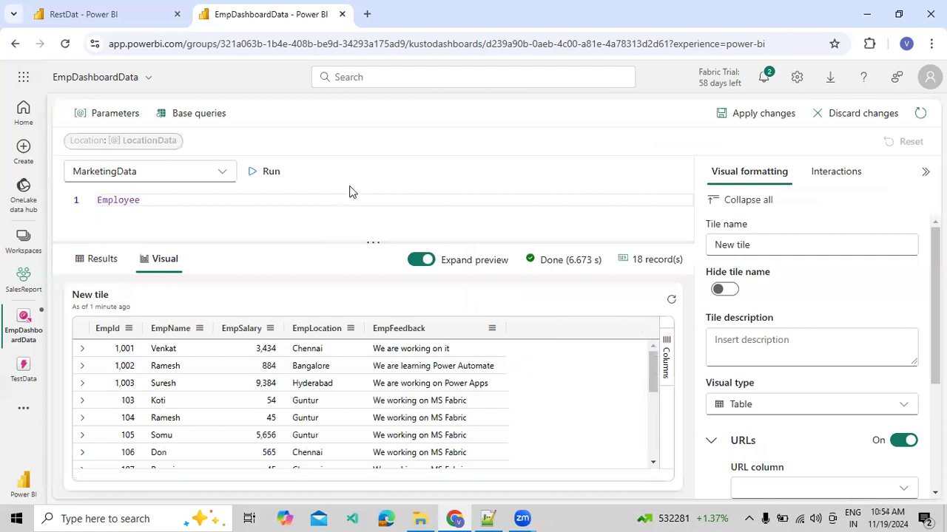
{"action": "left_click", "coordinate": [237, 207]}
{"action": "key", "text": "Return"}
{"action": "type", "text": "| where Emp"}
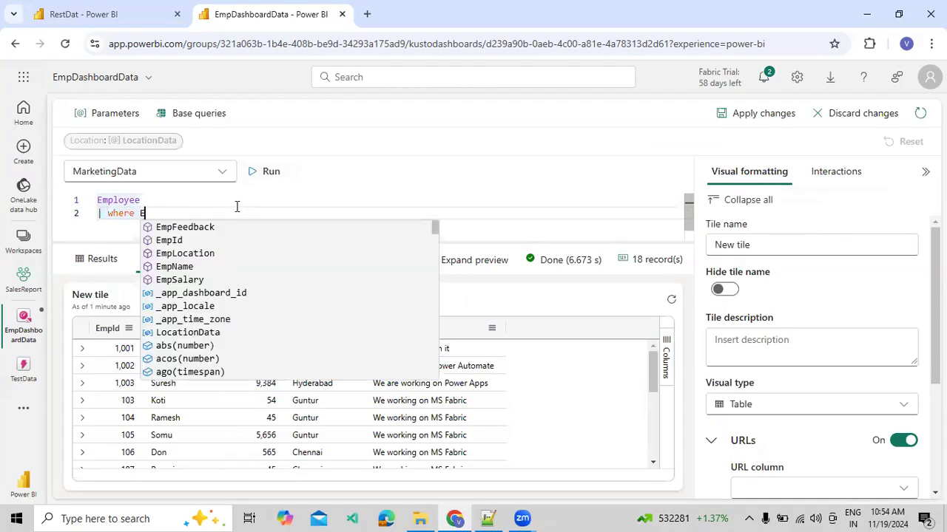
{"action": "key", "text": "Tab"}
{"action": "key", "text": "BackSpace"}
{"action": "key", "text": "BackSpace"}
{"action": "key", "text": "BackSpace"}
{"action": "key", "text": "BackSpace"}
{"action": "key", "text": "BackSpace"}
{"action": "key", "text": "BackSpace"}
{"action": "key", "text": "BackSpace"}
{"action": "key", "text": "BackSpace"}
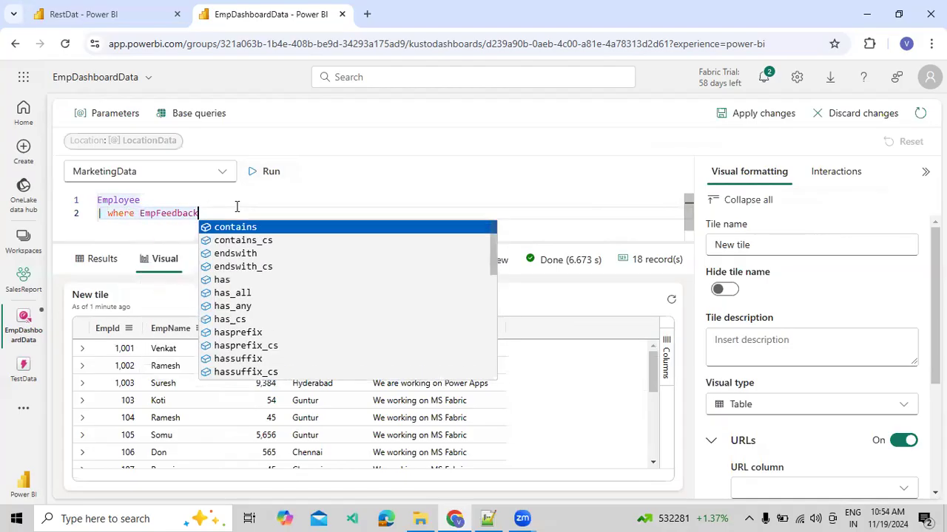
{"action": "type", "text": "L"}
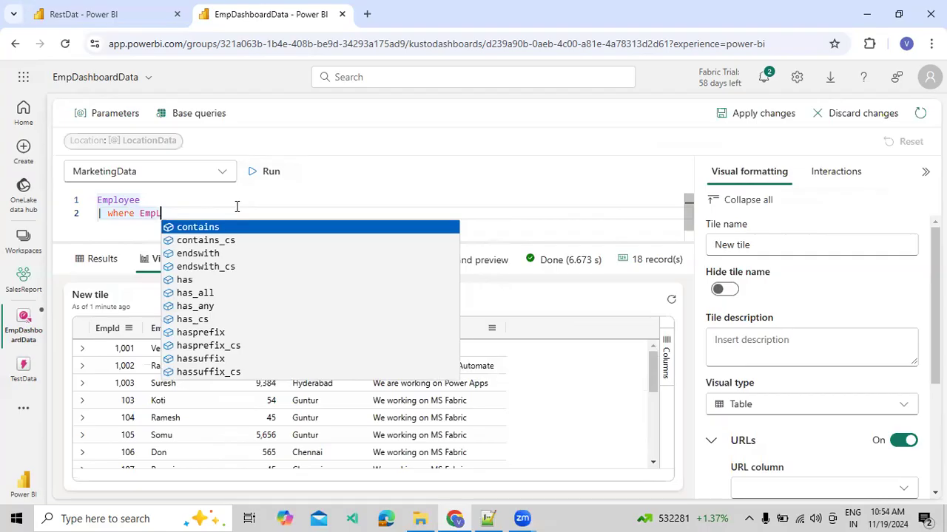
{"action": "type", "text": "oc"}
{"action": "key", "text": "Tab"}
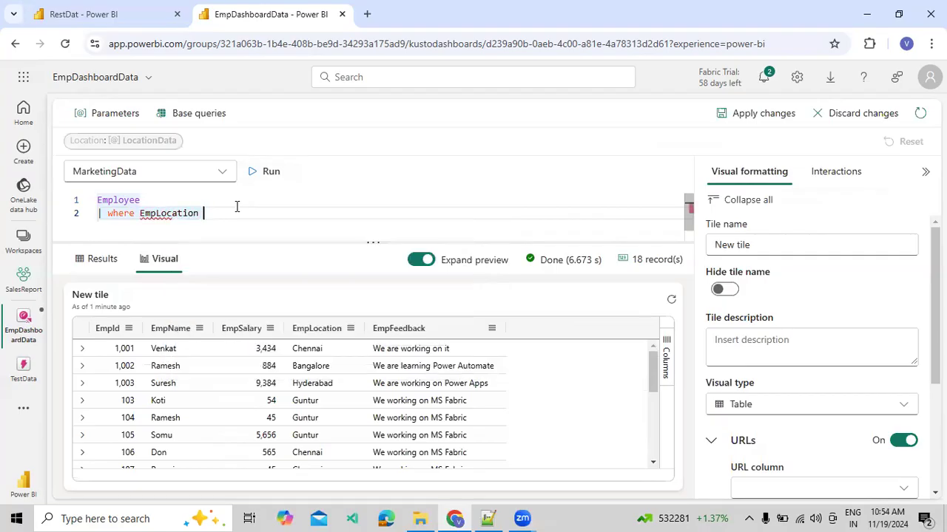
Step: Complete the where condition with == LocationData, run the query and apply the changes
{"action": "type", "text": "== Lo"}
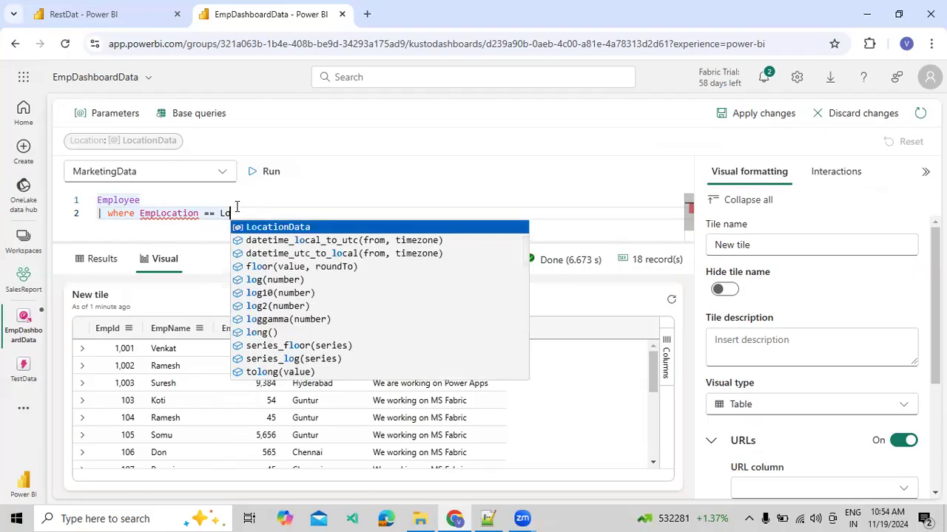
{"action": "key", "text": "Tab"}
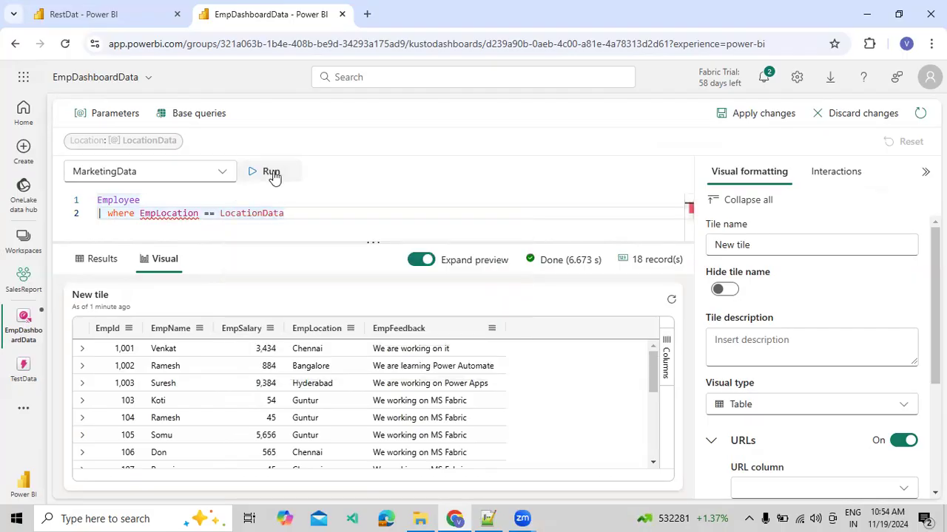
{"action": "left_click", "coordinate": [270, 174]}
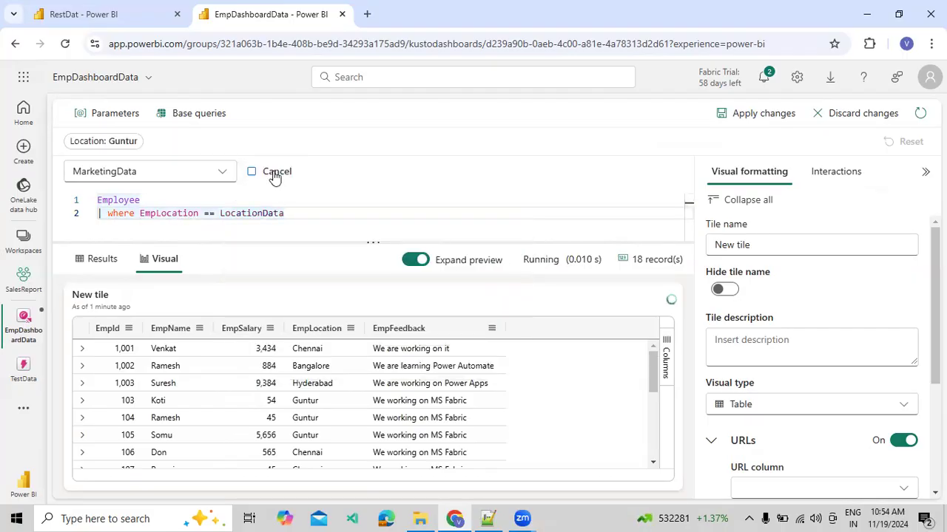
{"action": "left_click", "coordinate": [763, 118]}
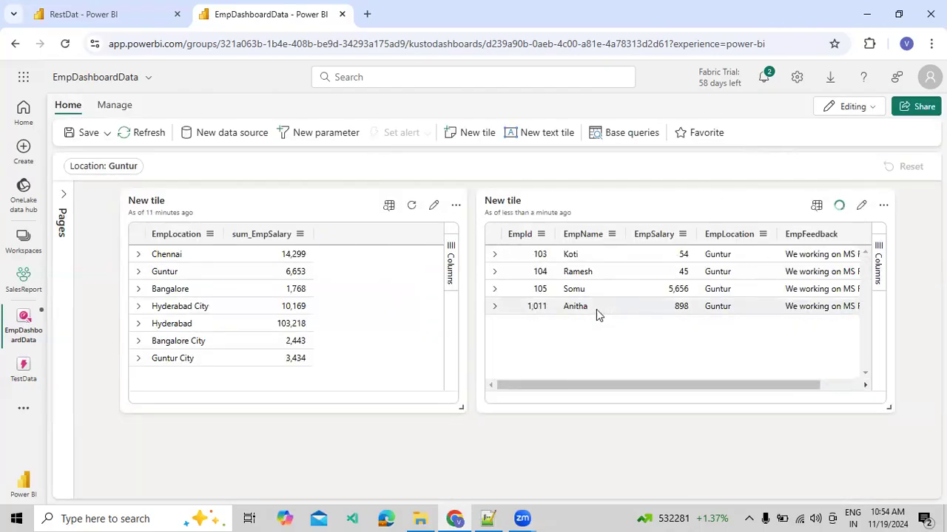
Step: Test the cross-filter from the Bangalore and Hyderabad rows of the salary tile
{"action": "right_click", "coordinate": [207, 290]}
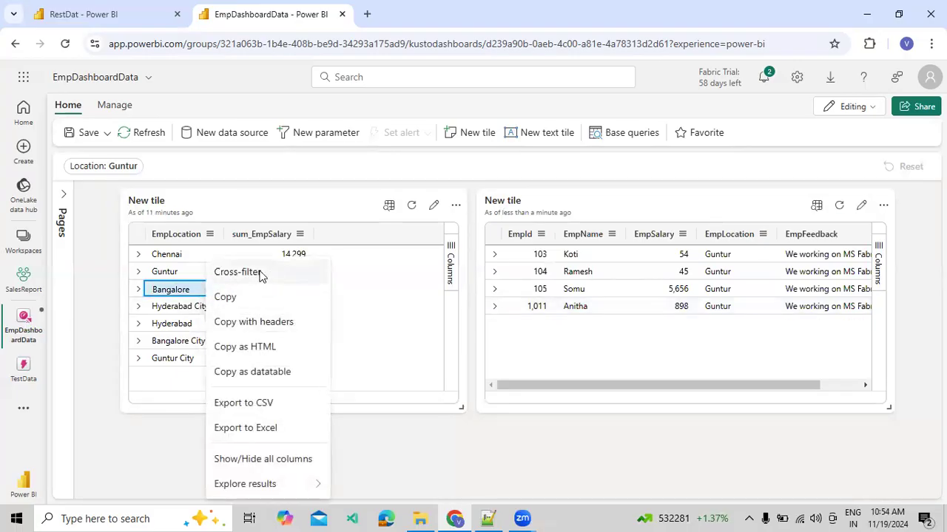
{"action": "left_click", "coordinate": [260, 273]}
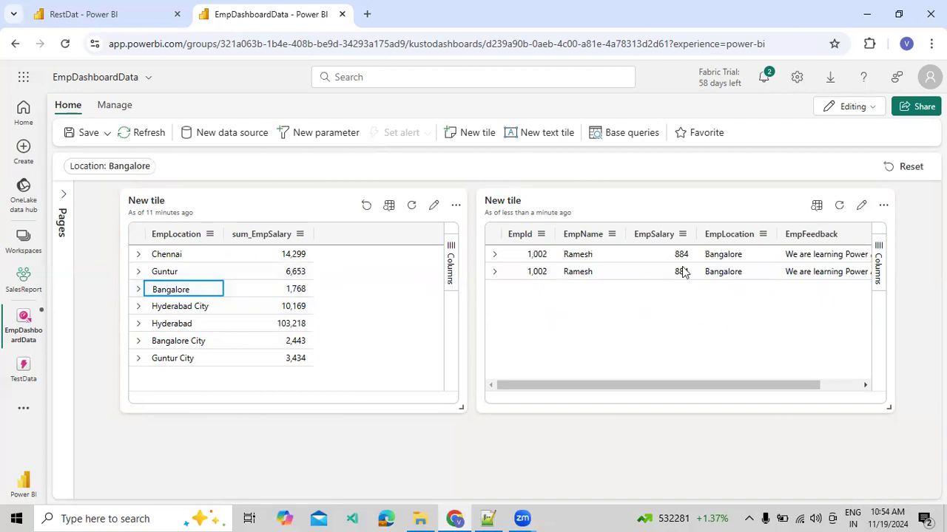
{"action": "right_click", "coordinate": [217, 332]}
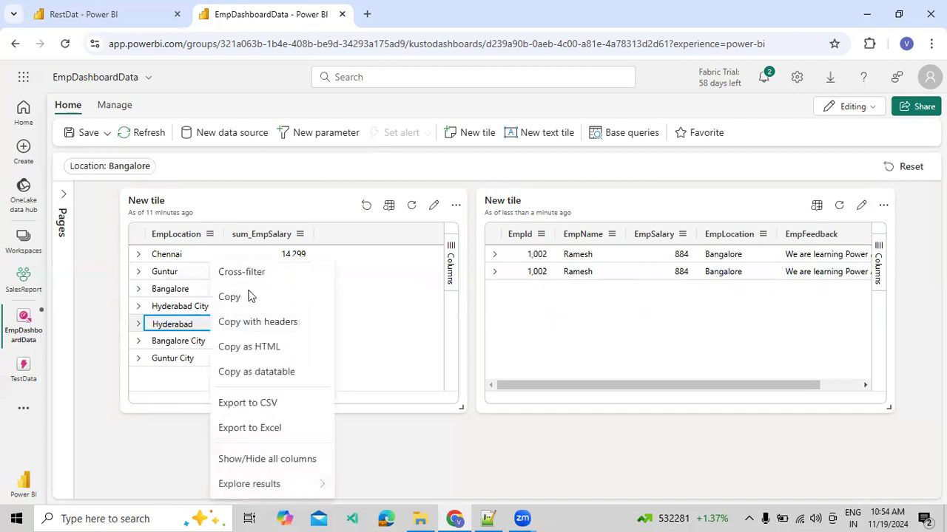
{"action": "left_click", "coordinate": [259, 272]}
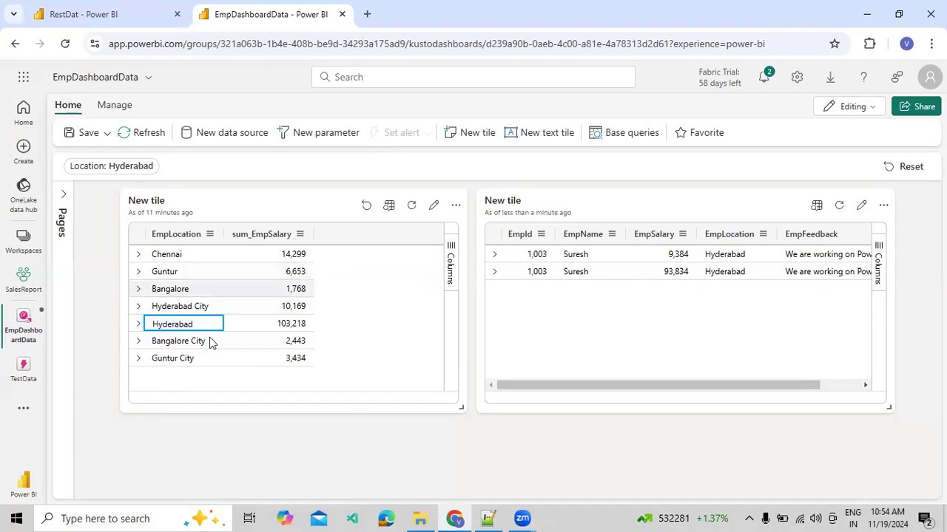
Step: Cross-filter the dashboard by Guntur City and by Chennai from the salary tile's EmpLocation column
{"action": "left_click", "coordinate": [184, 358]}
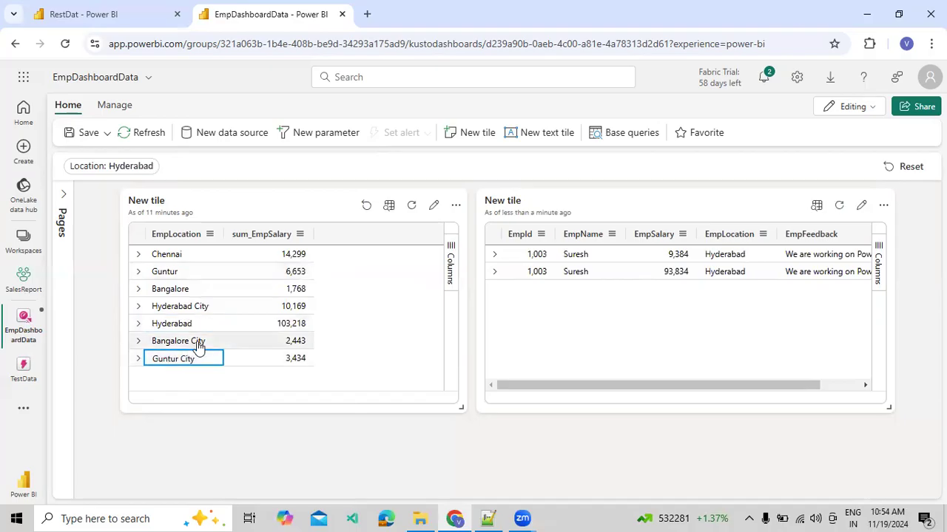
{"action": "right_click", "coordinate": [194, 353]}
{"action": "left_click", "coordinate": [266, 132]}
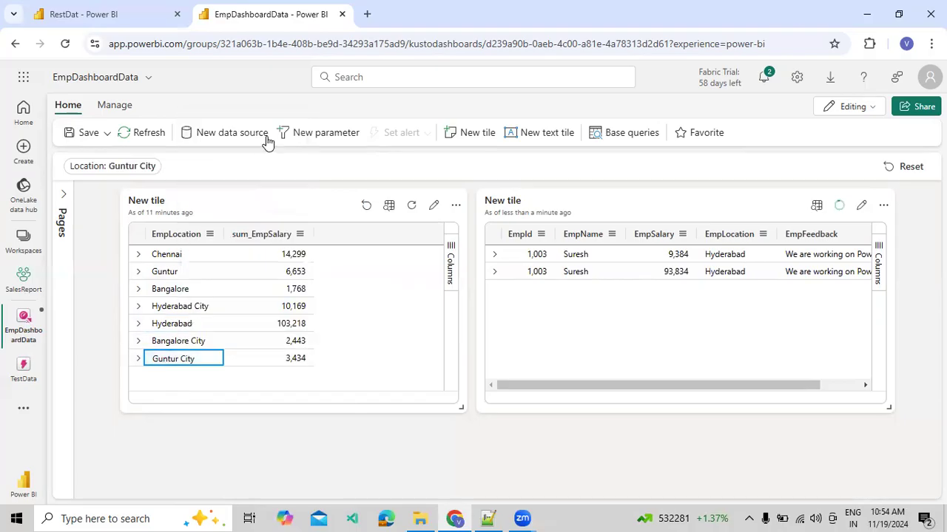
{"action": "right_click", "coordinate": [177, 259]}
{"action": "left_click", "coordinate": [234, 269]}
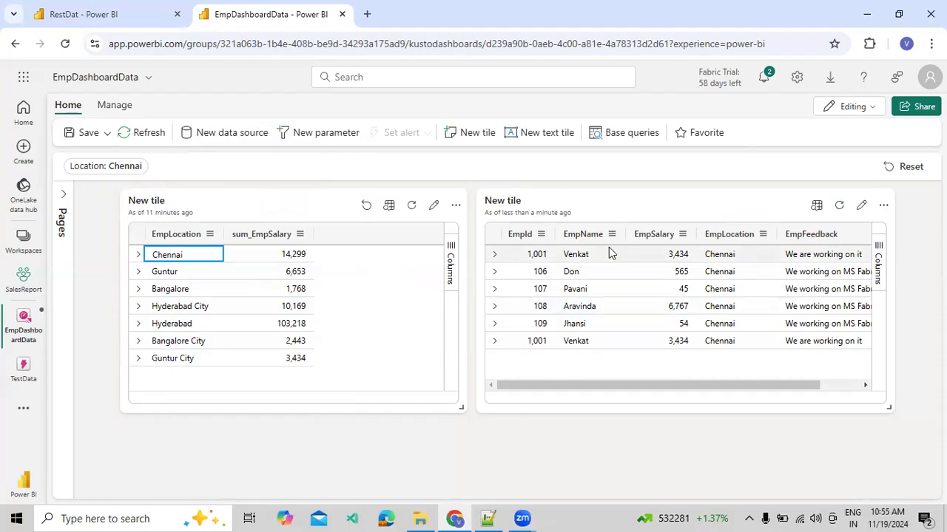
Step: Compare the options offered on Bangalore's sum_EmpSalary cell with those on its EmpLocation cell, leaving the filter as it is
{"action": "left_click", "coordinate": [194, 329]}
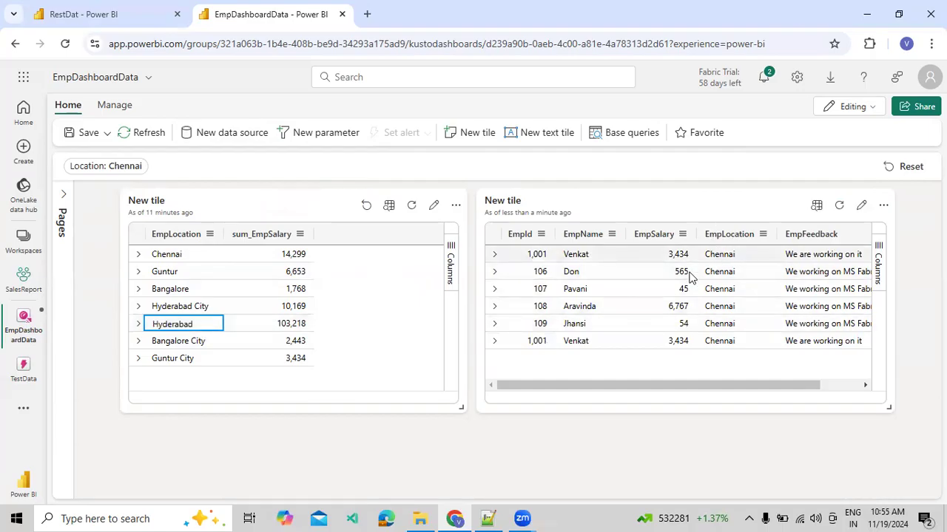
{"action": "right_click", "coordinate": [225, 292]}
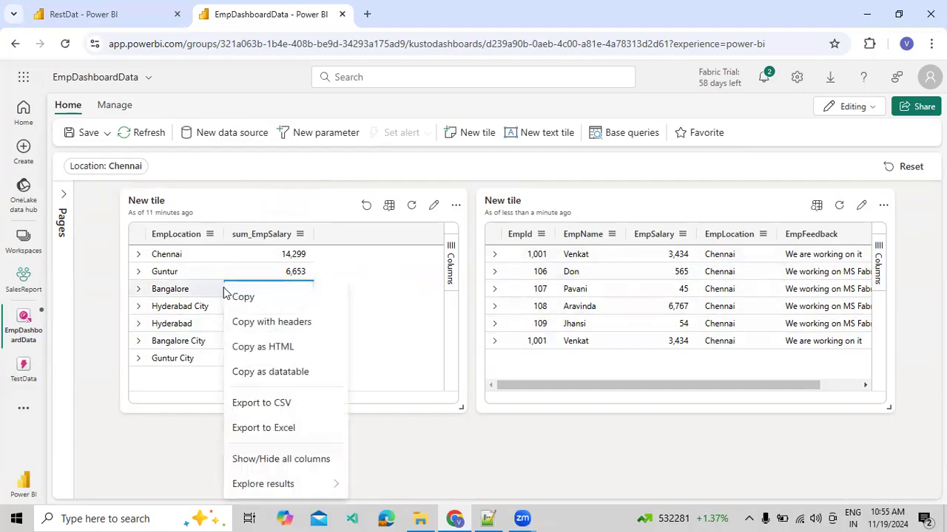
{"action": "right_click", "coordinate": [185, 296]}
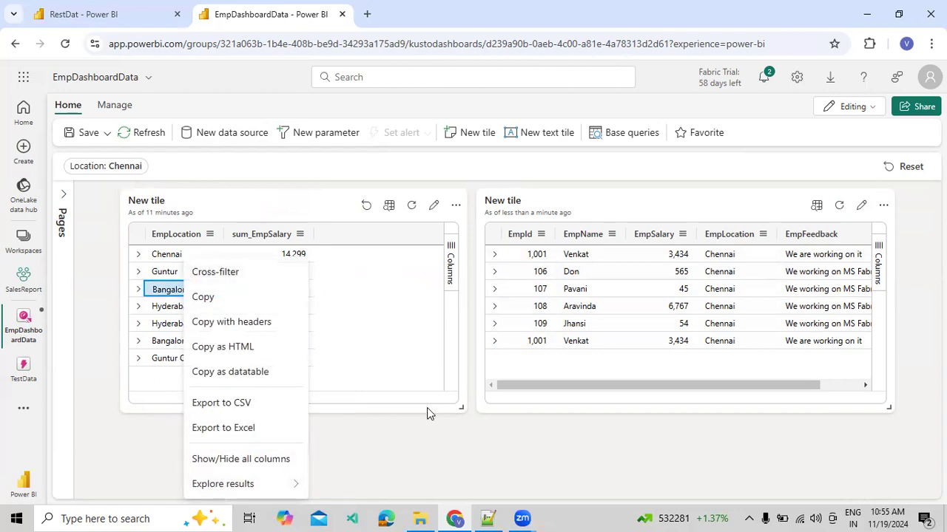
{"action": "left_click", "coordinate": [435, 429]}
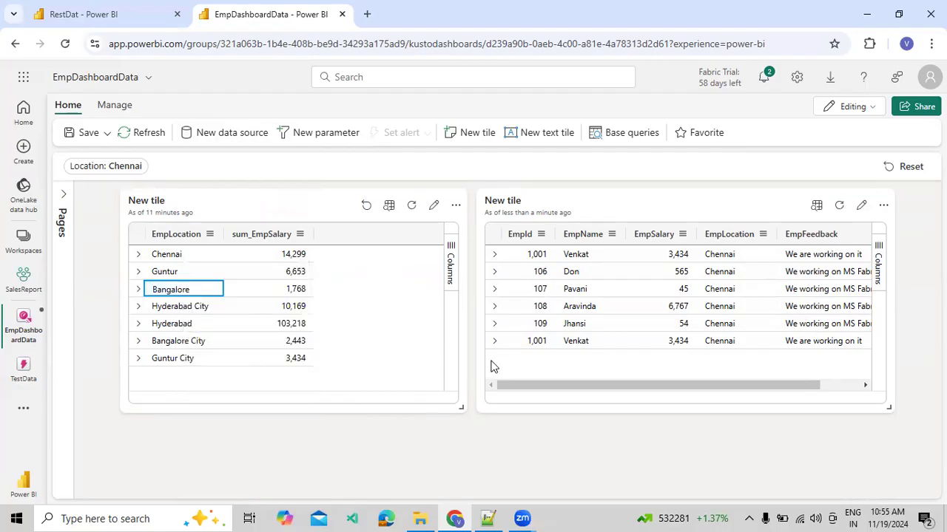